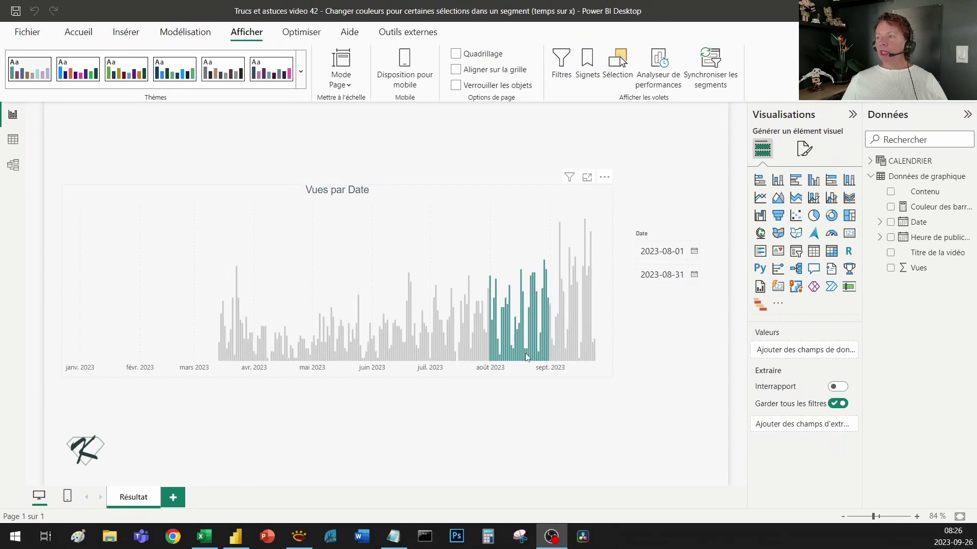
- Set the Date slicer range to 2023-09-01 through 2023-09-30
click(675, 238)
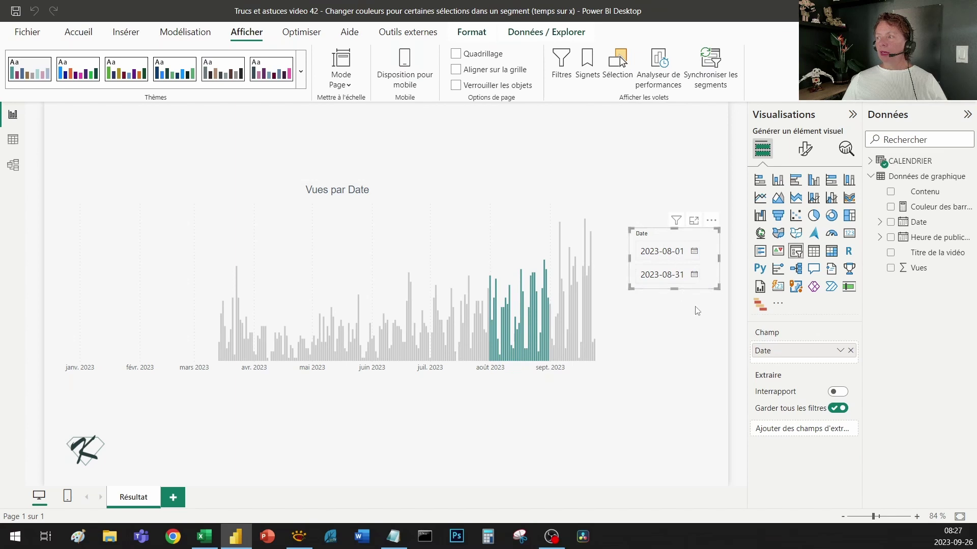
click(695, 275)
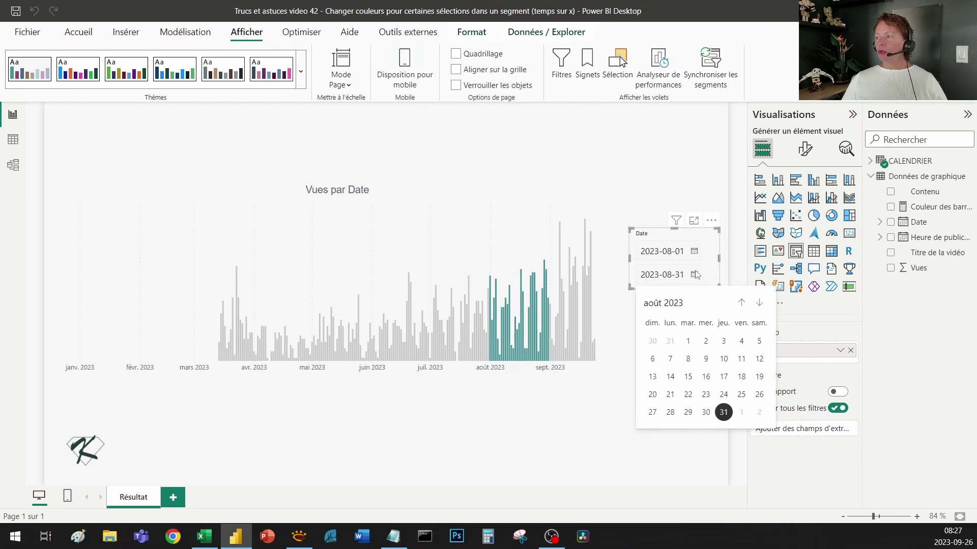
click(759, 303)
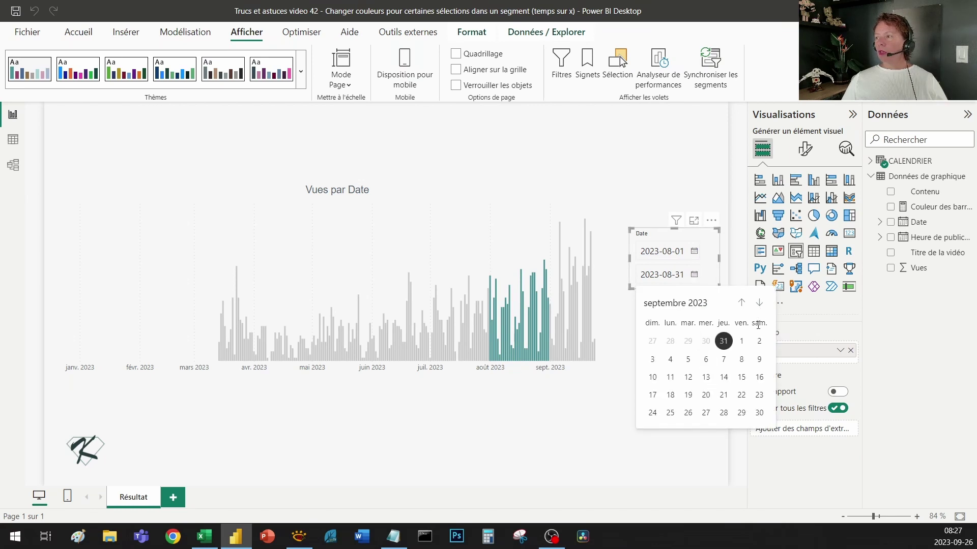
click(759, 413)
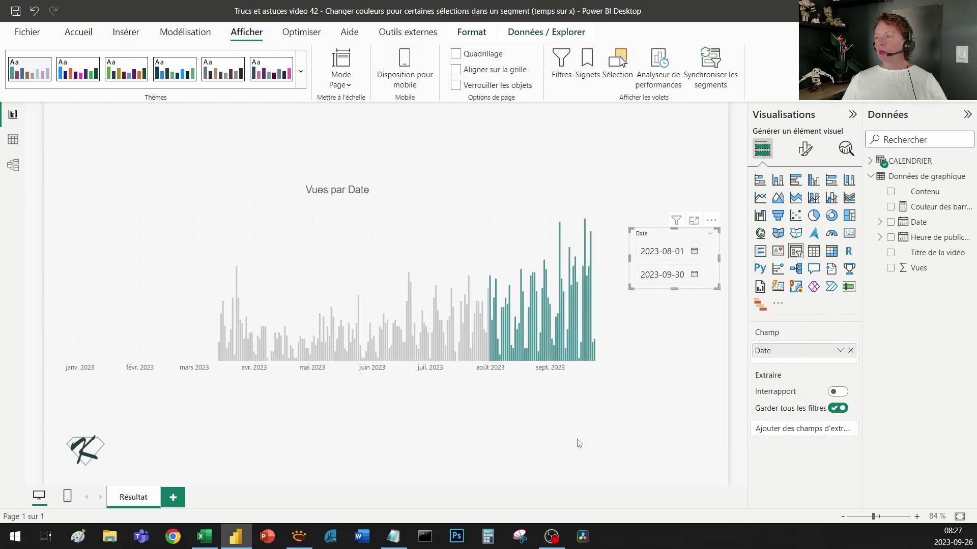
click(694, 252)
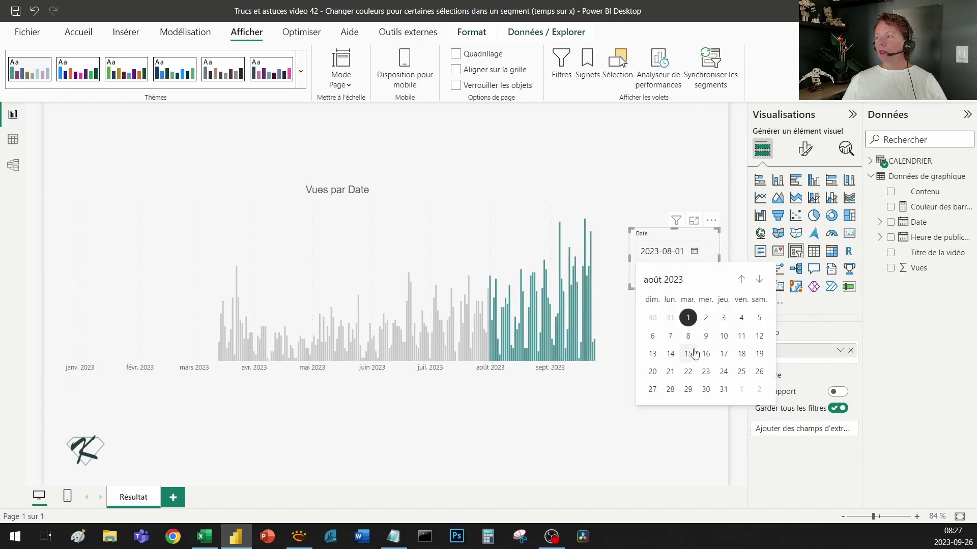
click(759, 279)
click(741, 320)
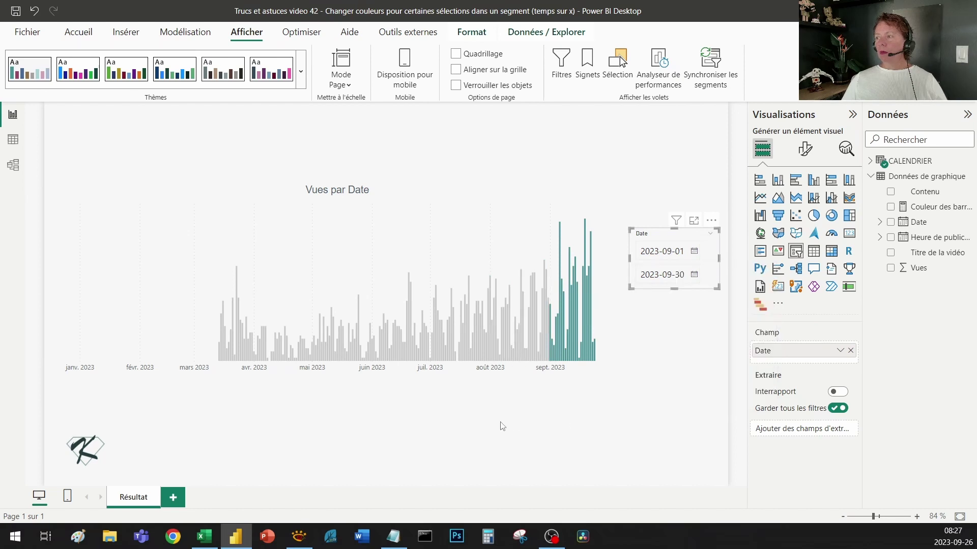
- Set the Date slicer range to 2023-07-01 through 2023-08-31
click(695, 251)
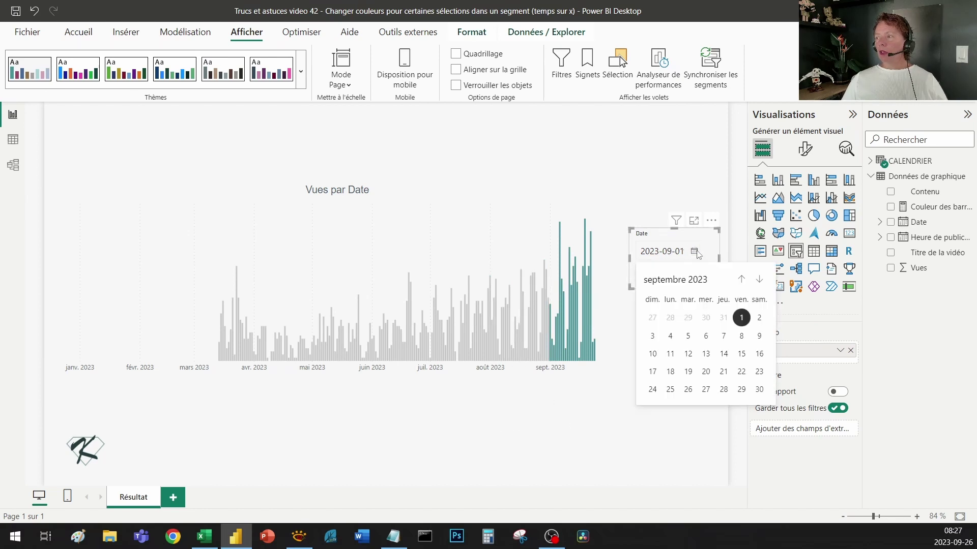
click(741, 279)
click(741, 279)
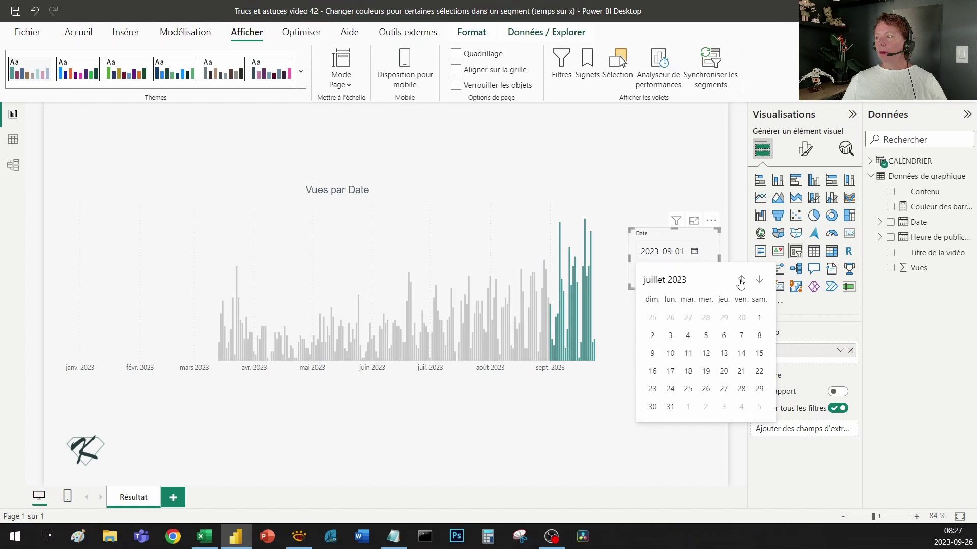
click(759, 318)
click(693, 275)
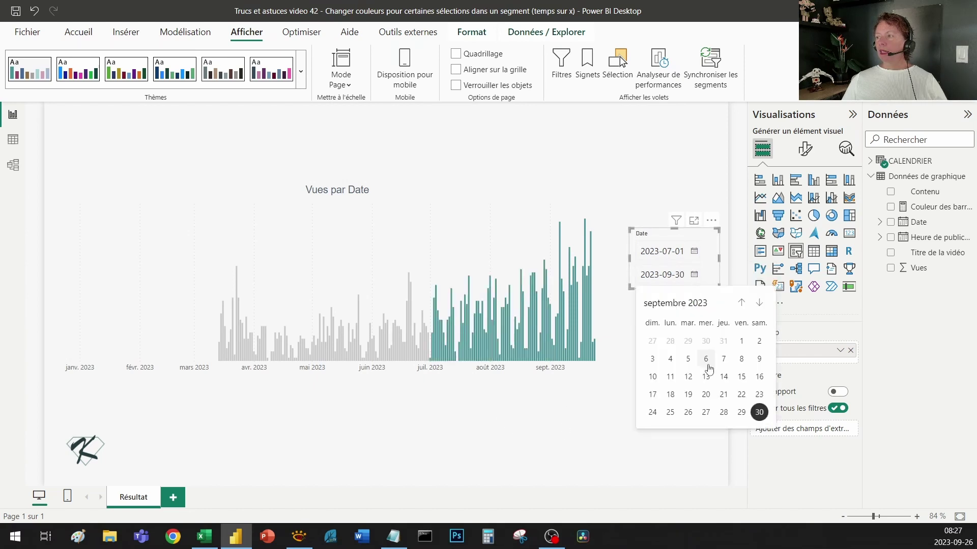
click(741, 303)
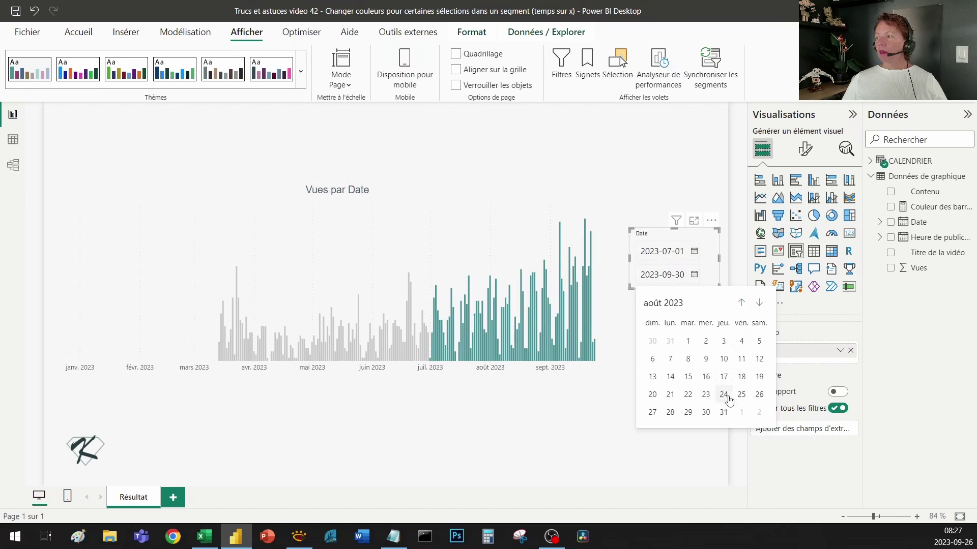
click(723, 412)
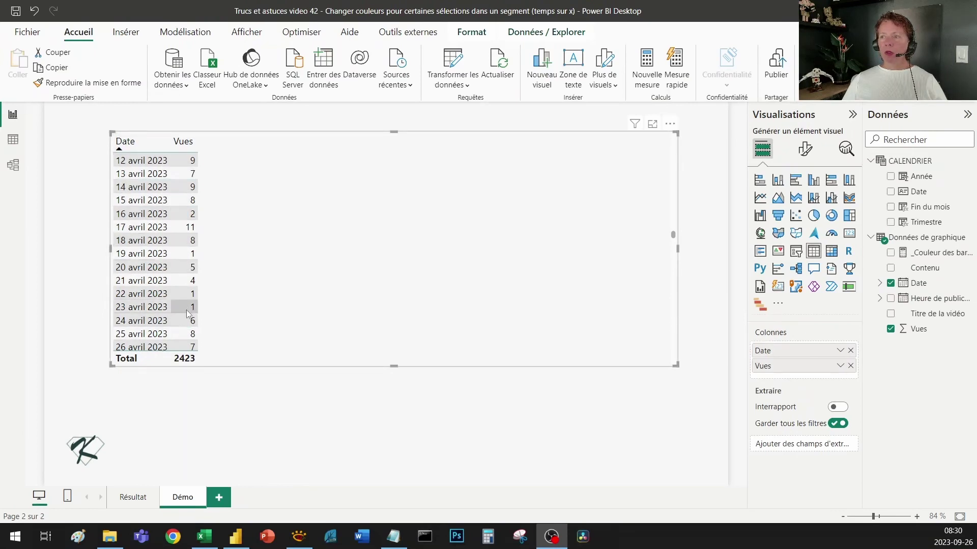
- Review the views-per-date table, and check the CALENDRIER and Données de graphique tables in the model view
scroll(183, 254, down, 10)
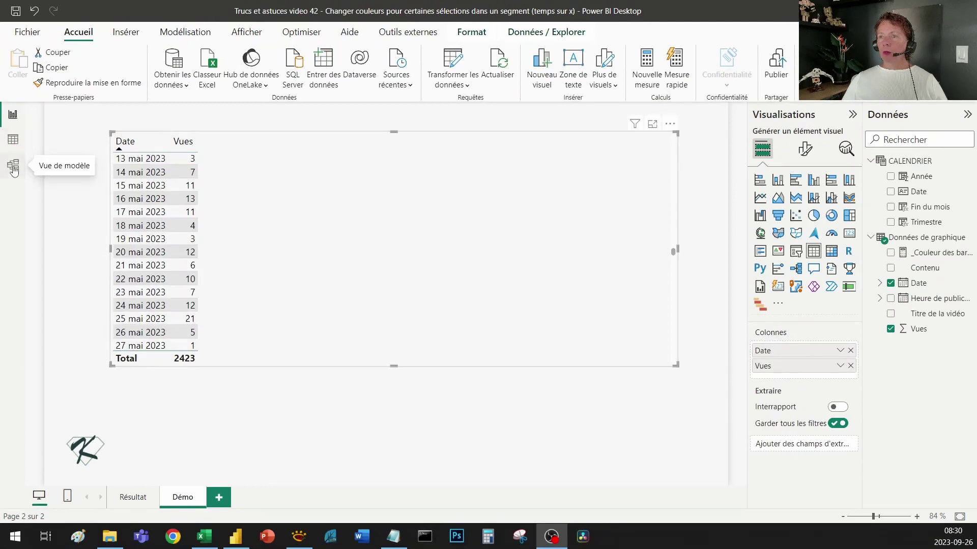
click(14, 166)
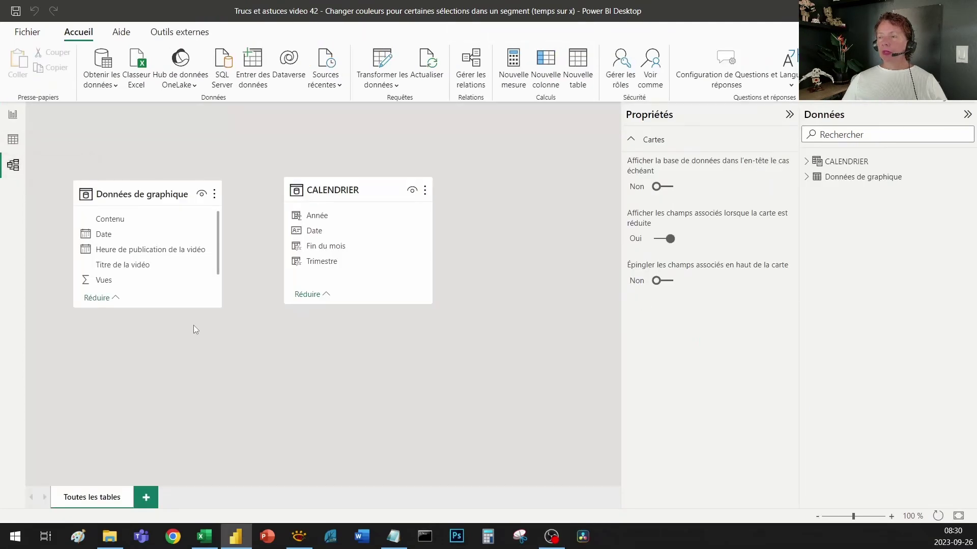
click(326, 181)
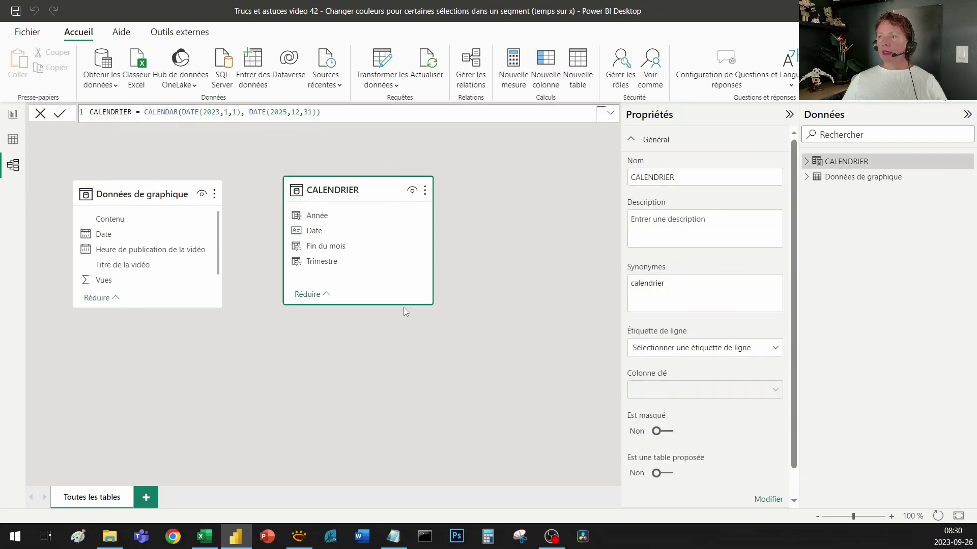
click(153, 192)
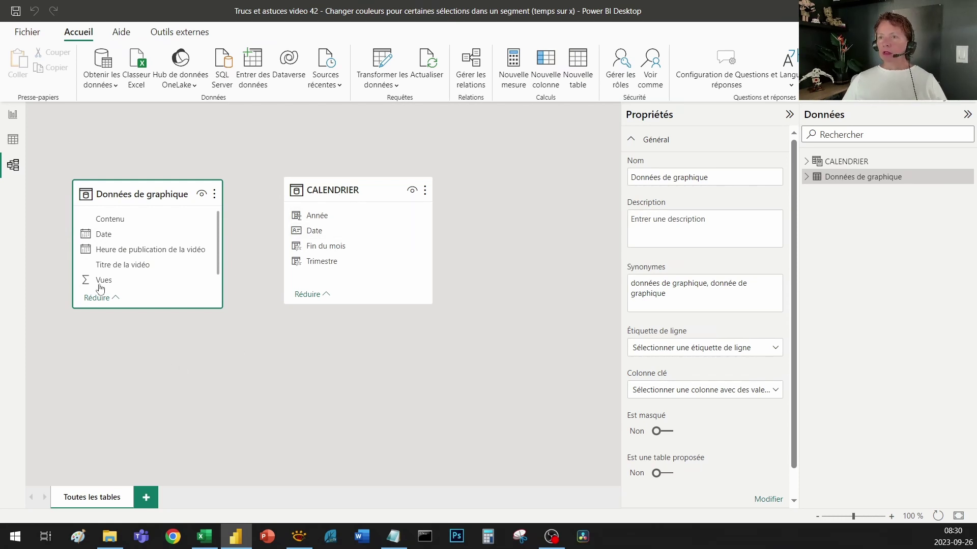
click(9, 116)
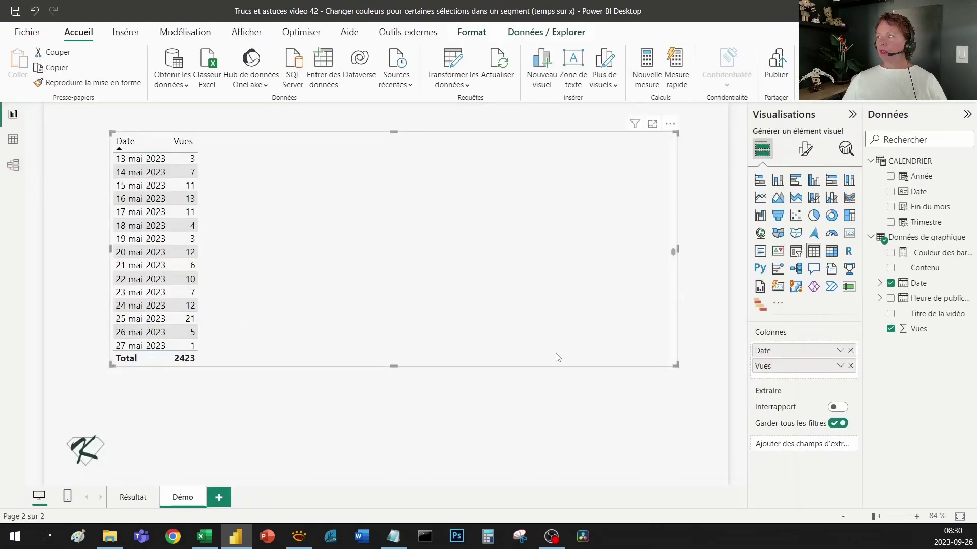
- Convert the Date and Vues table on the Démo page into a stacked column chart and reposition it lower on the page
click(777, 181)
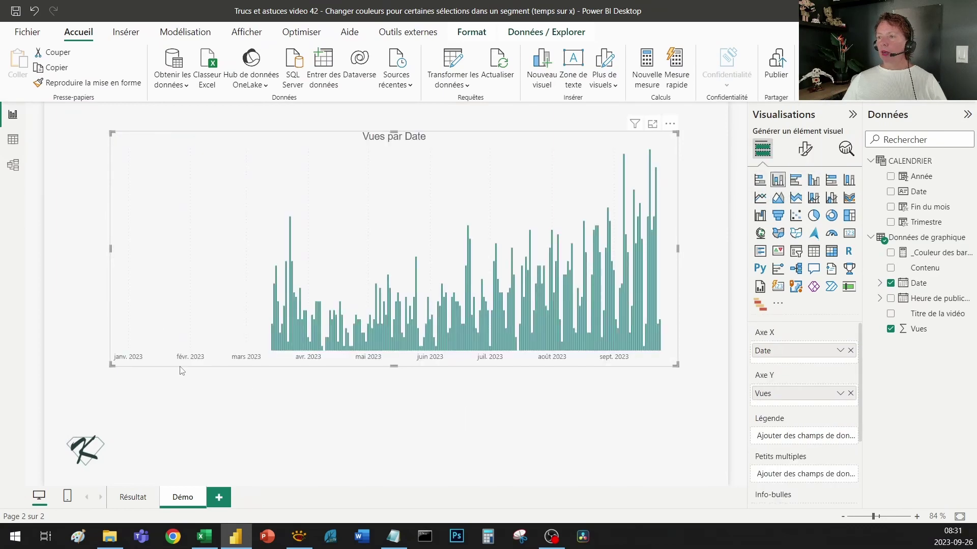
drag(361, 367, 354, 419)
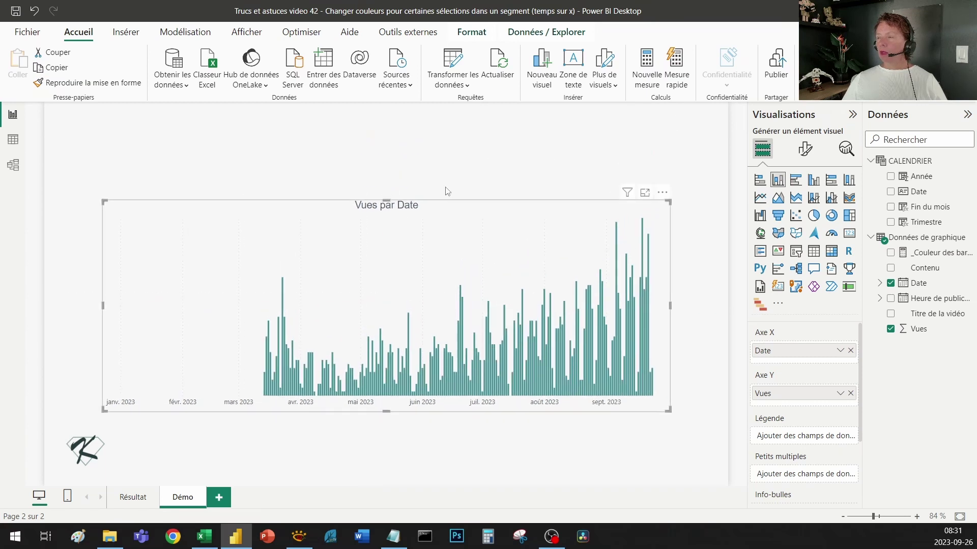
click(523, 157)
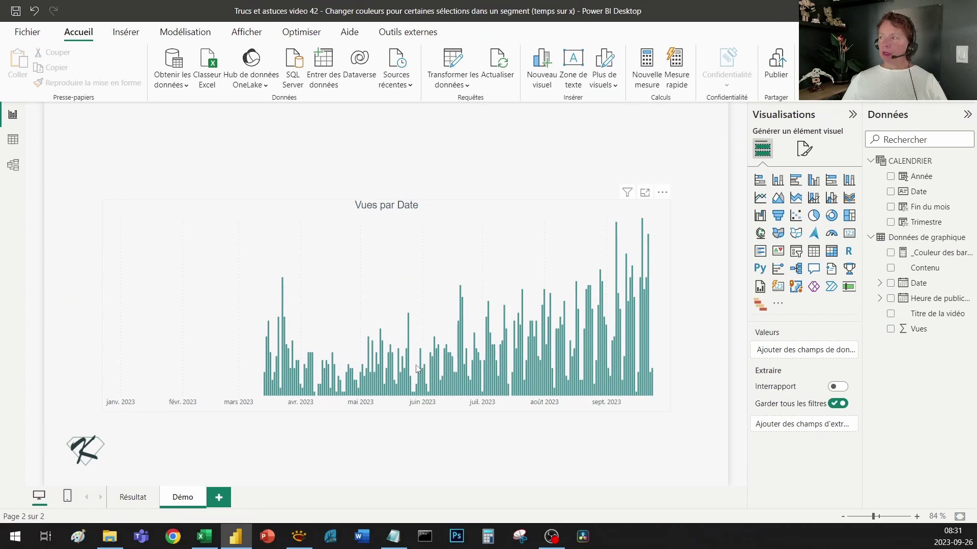
- Add a slicer on the Date field of the CALENDRIER table and shrink it to fit above the chart
click(666, 385)
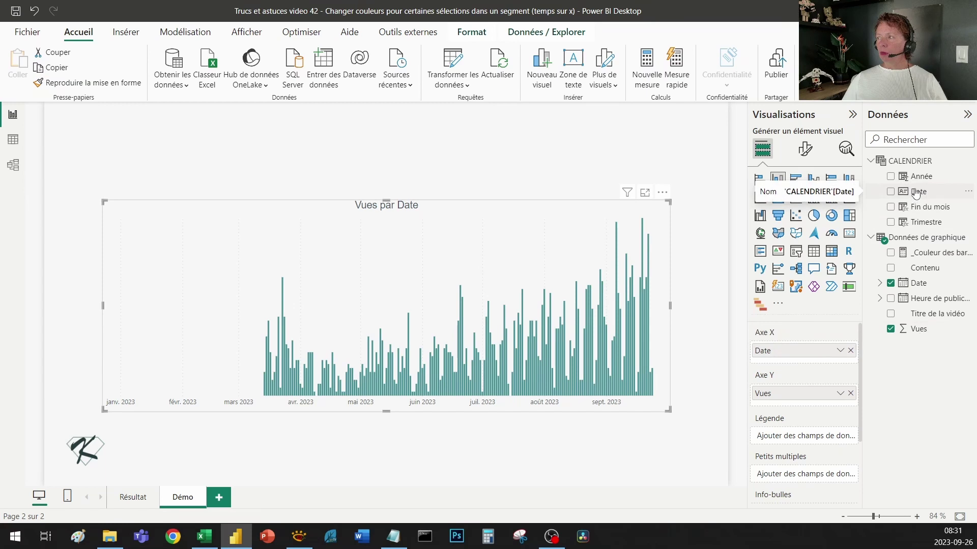
click(743, 263)
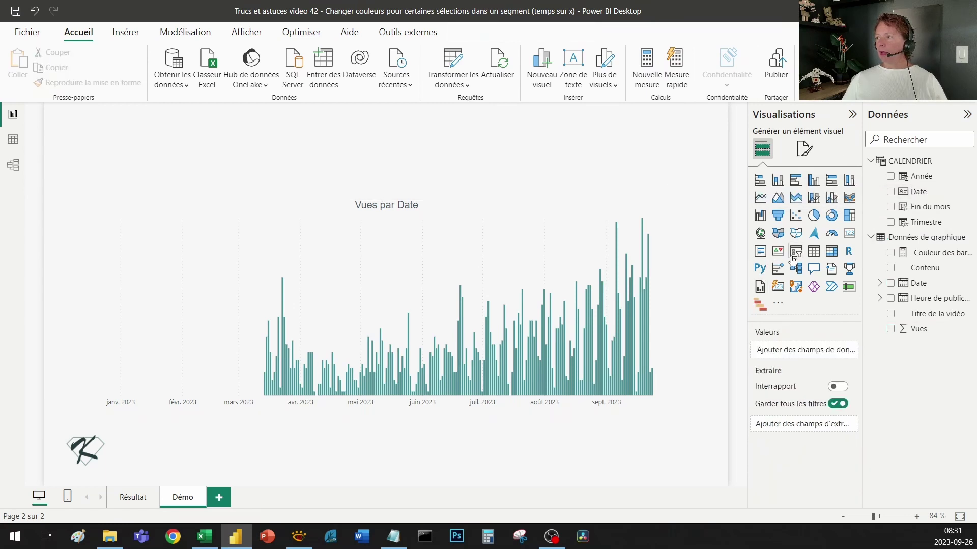
click(796, 251)
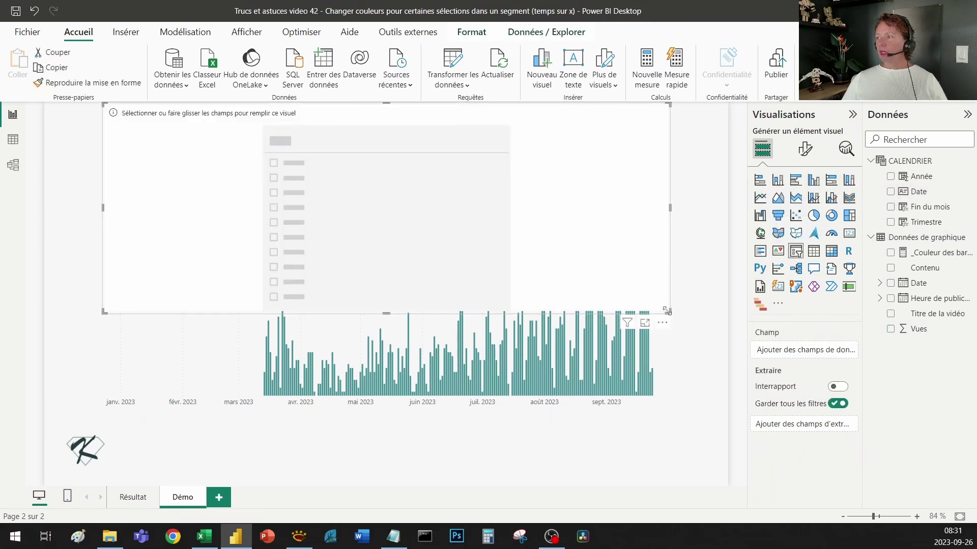
drag(669, 312, 622, 153)
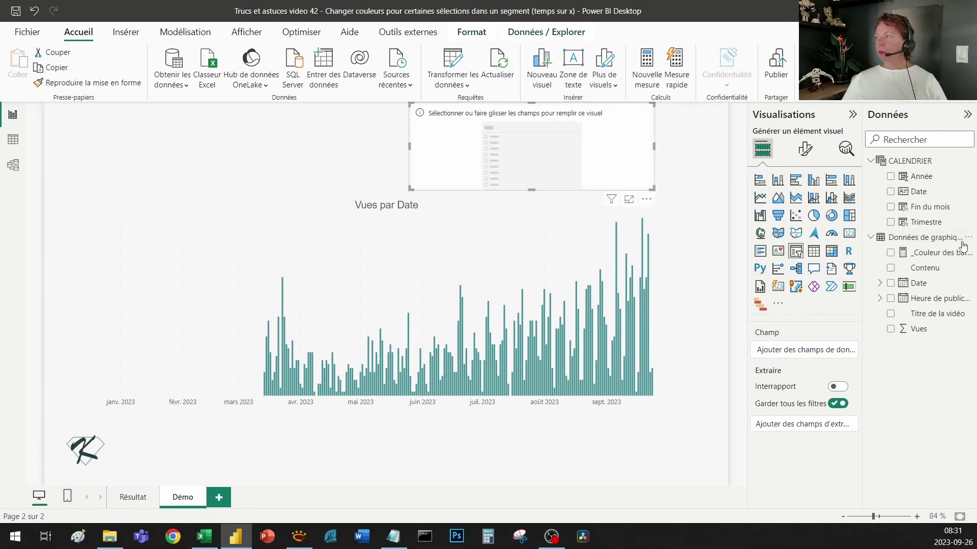
click(890, 192)
- Turn off the slicer's slider and set the font size of its values to 16
click(804, 149)
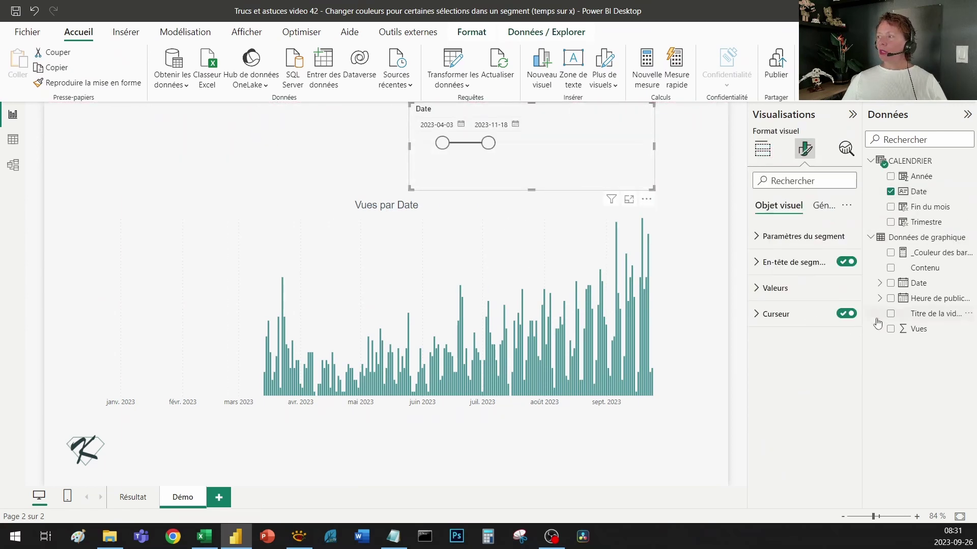
click(845, 314)
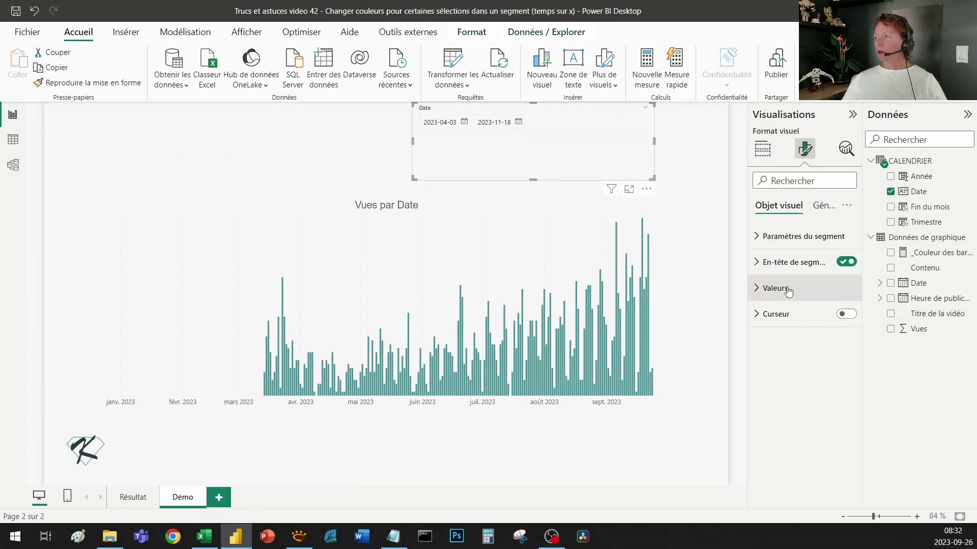
click(776, 288)
click(847, 349)
click(846, 349)
click(847, 349)
click(847, 349)
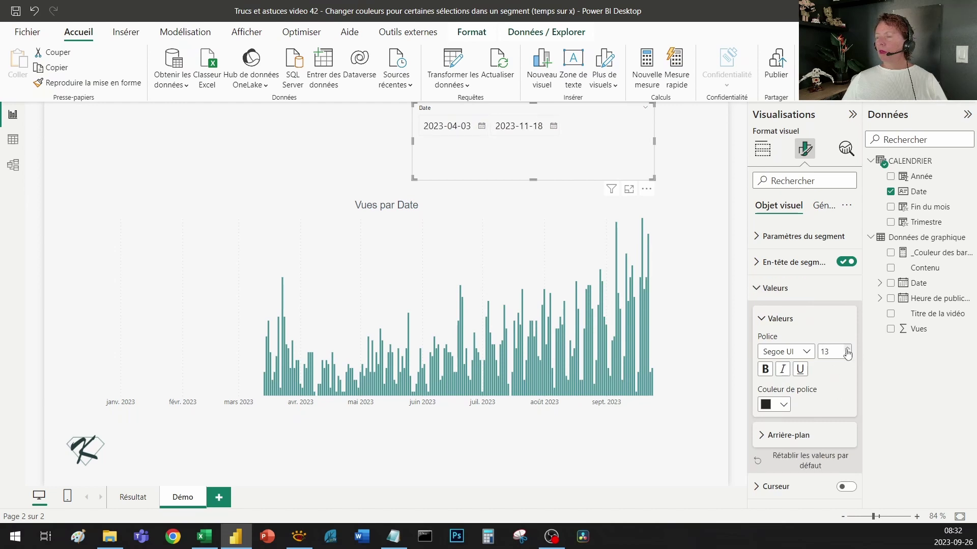
click(847, 349)
click(846, 349)
click(847, 349)
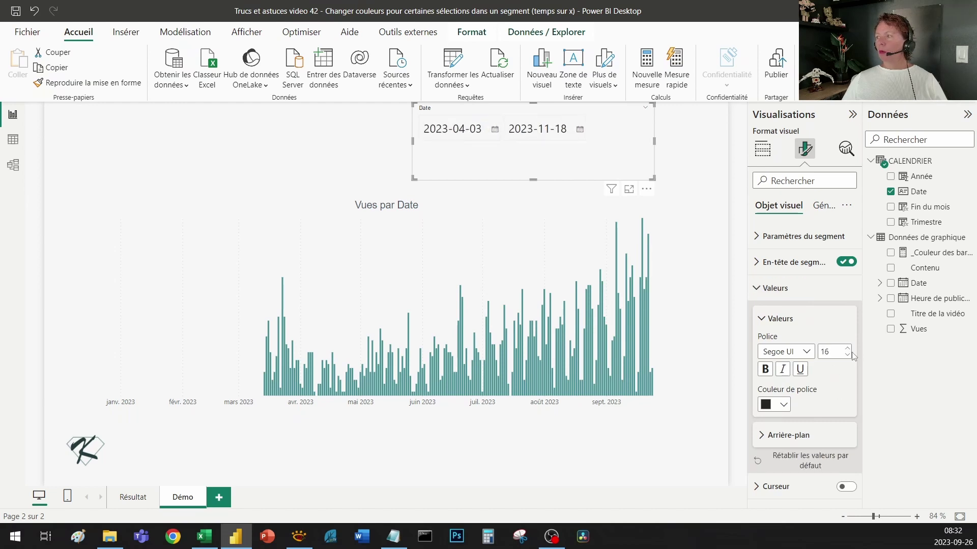
- Narrow the Date slicer above the chart by moving its left edge inward
click(258, 145)
click(434, 157)
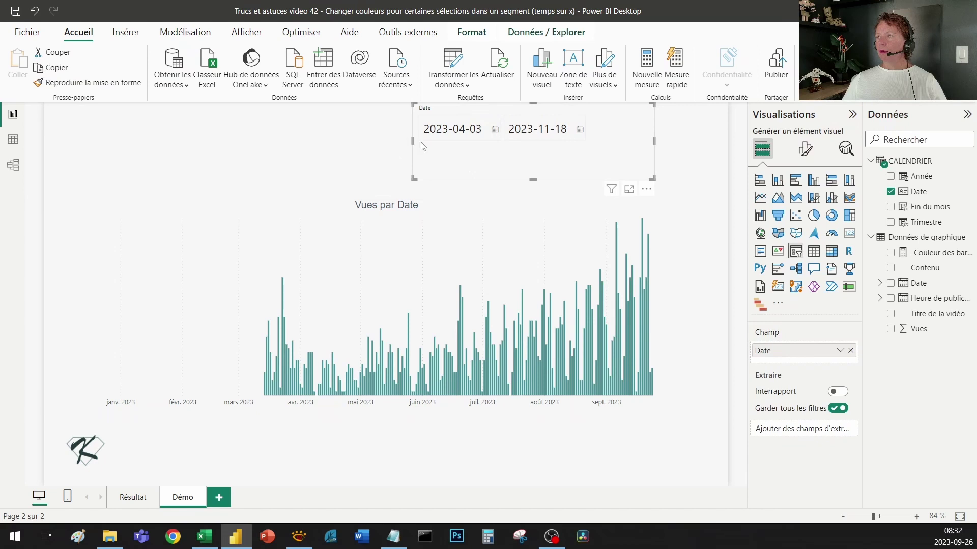
drag(413, 147, 454, 147)
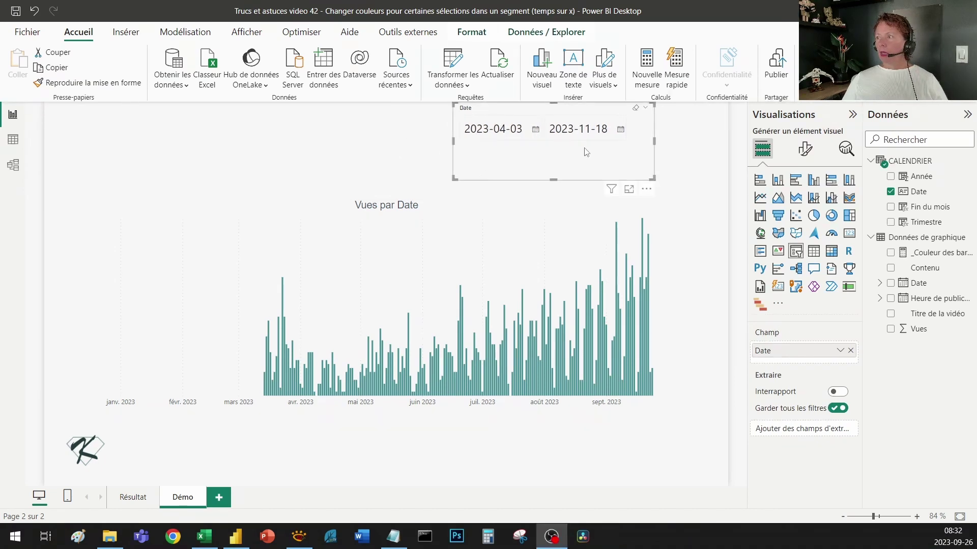
- Set the end date of the Date slicer to 2023-09-30
click(621, 131)
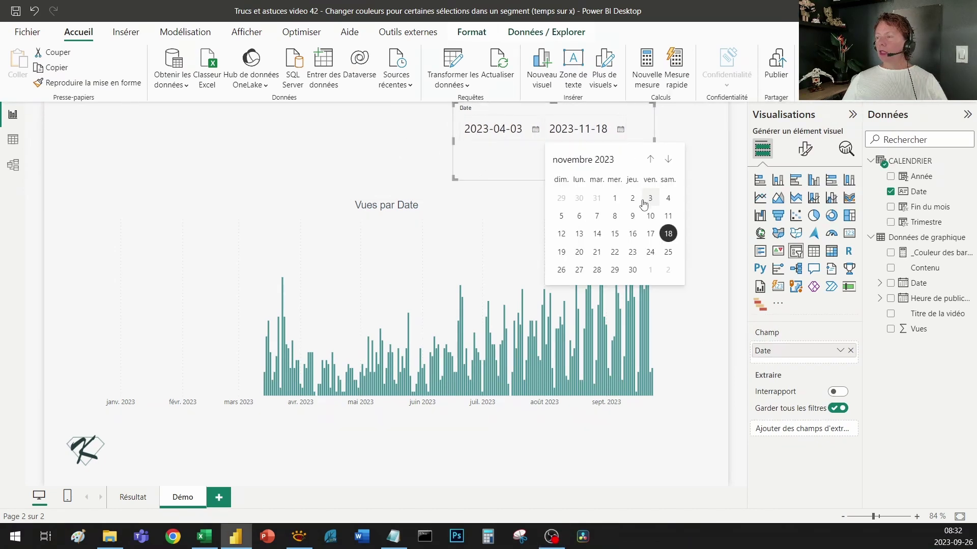
click(650, 160)
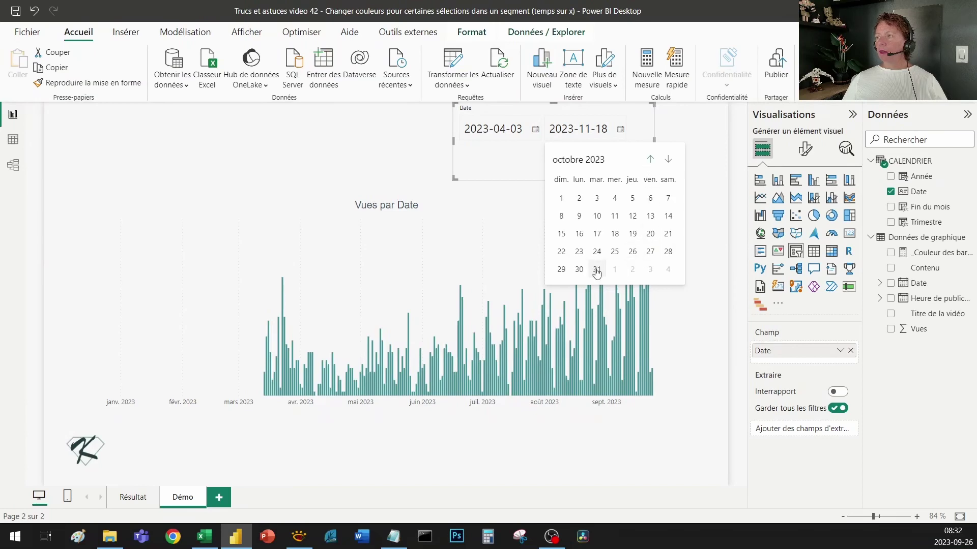
click(649, 159)
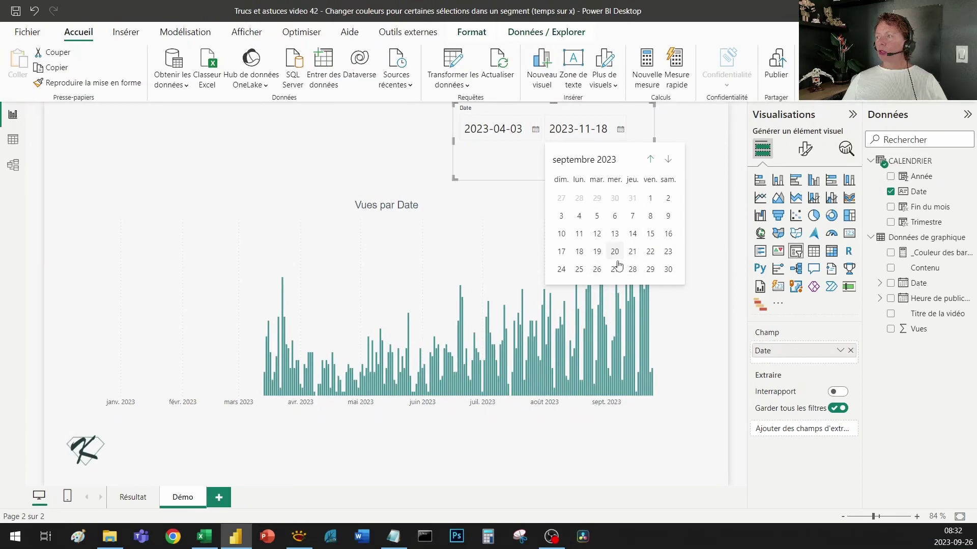
click(668, 270)
- Set the start date of the Date slicer to 2023-06-01
click(537, 132)
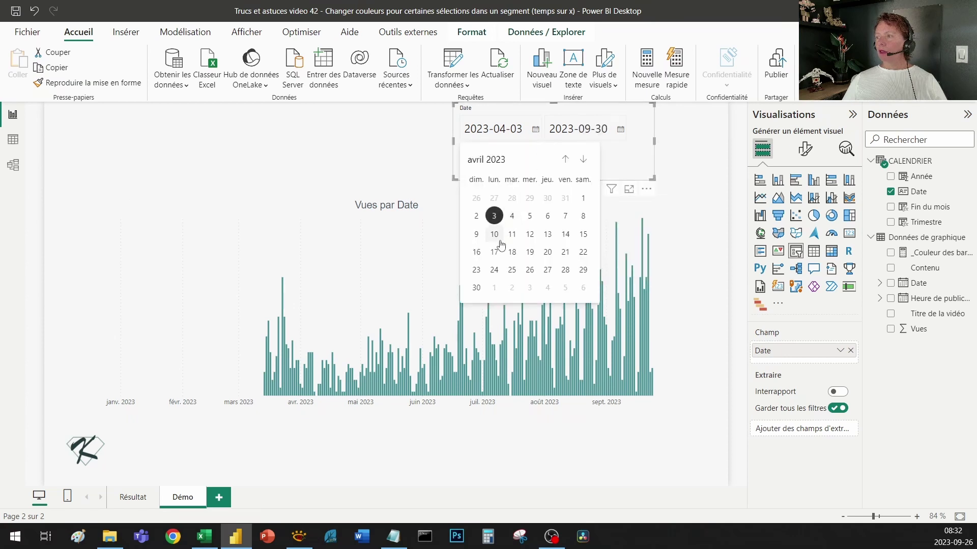
click(566, 159)
click(567, 159)
click(567, 159)
click(567, 159)
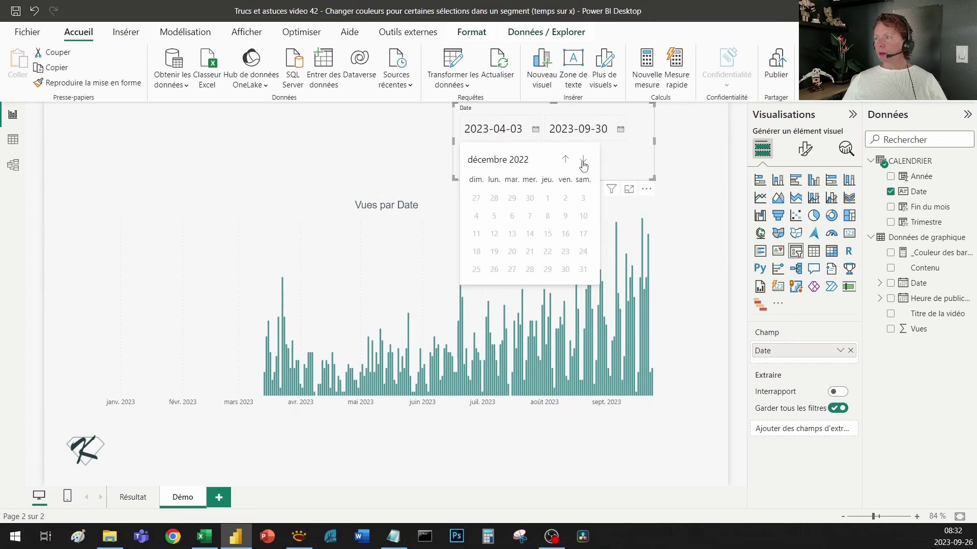
click(583, 162)
click(583, 162)
click(583, 162)
click(583, 162)
click(583, 162)
click(583, 162)
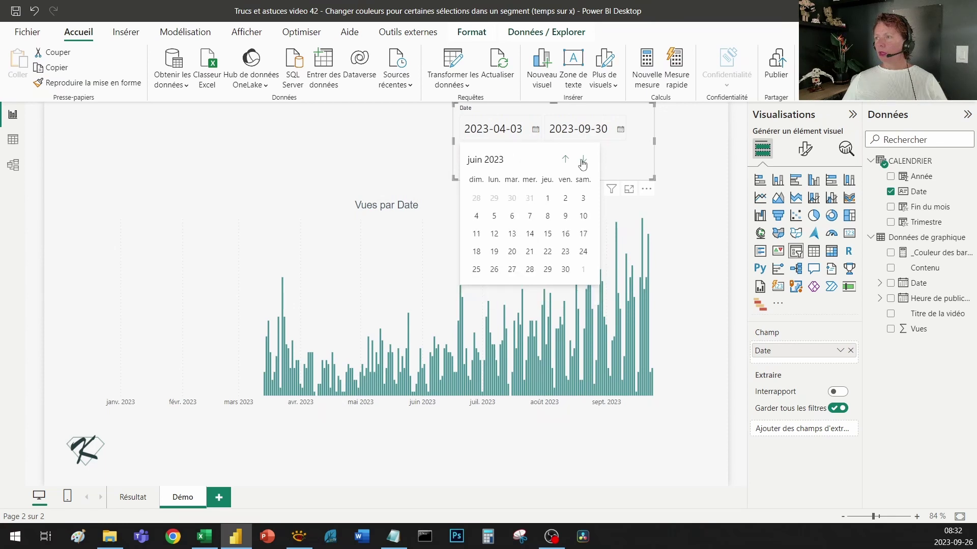
click(548, 197)
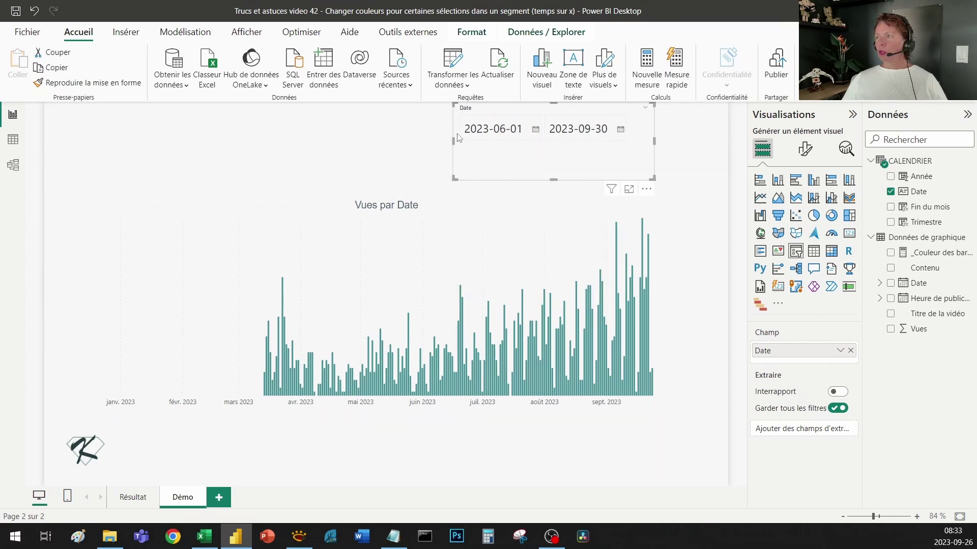
- In Données de graphique, write a measure Couleur des barres returning "#499195" when DateVisuel lies between CALENDRIER's minimum and maximum dates, otherwise "#C7C7C7"
click(452, 216)
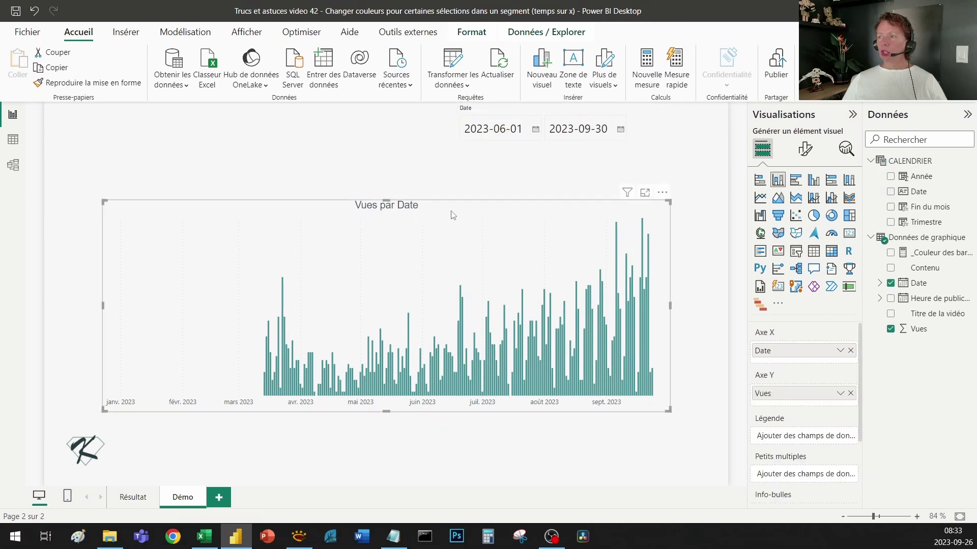
right_click(925, 318)
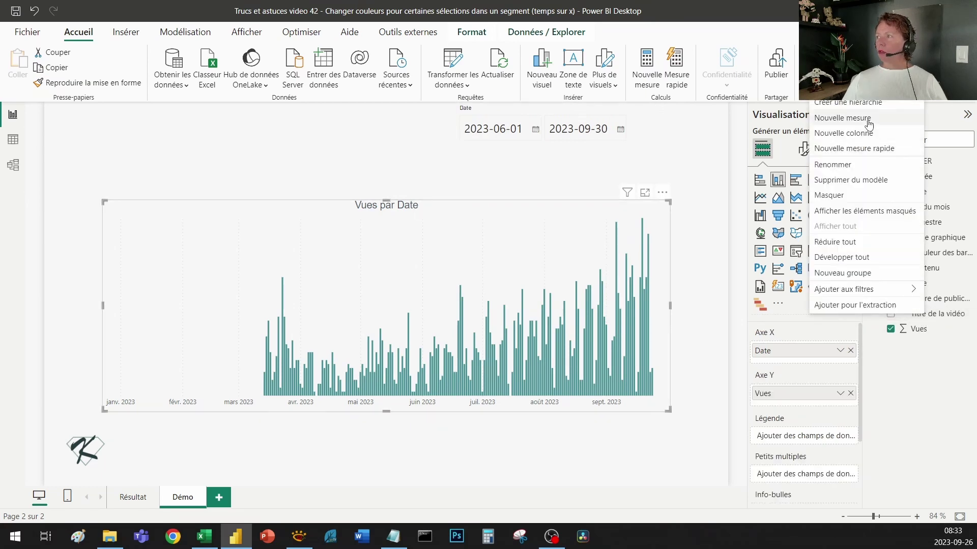
key(Escape)
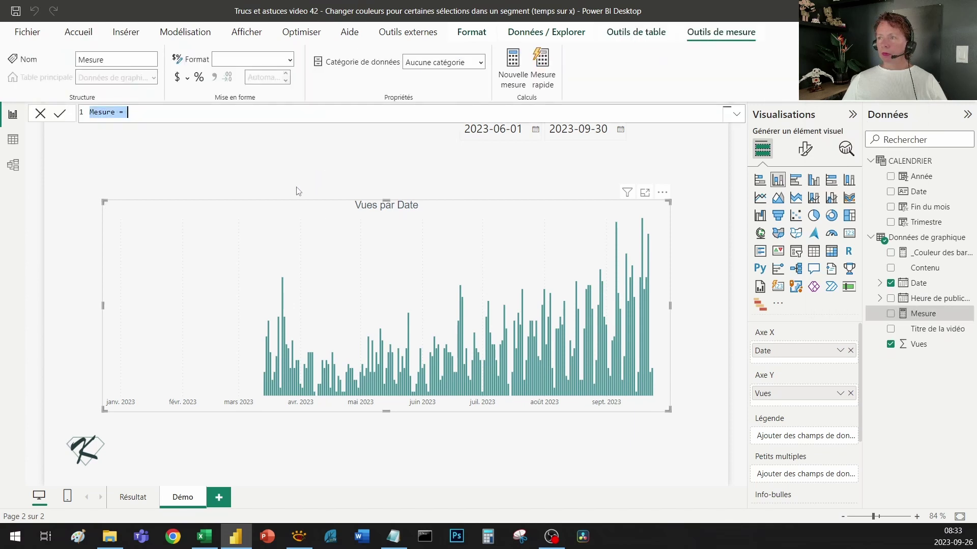
text(Couleur des barres =  VAR DateMin = MIN(CALENDRIER[Date]) VAR DateMax = MAX(CALENDRIER[Date])  VAR DateVisuel = SELECTEDVALUE('Données de graphique'[Date])  return IF(AND(DateVisuel>=DateMin , DateVisuel<=DateMax), "#499195", "#C7C7C7"))
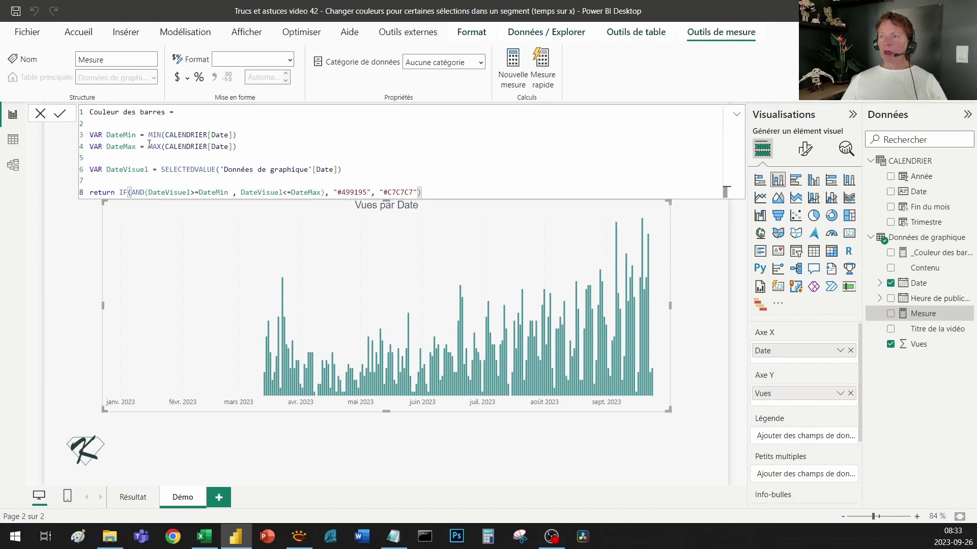
- Examine how the DateMin, DateMax and DateVisuel variables are defined in the measure's formula
click(252, 152)
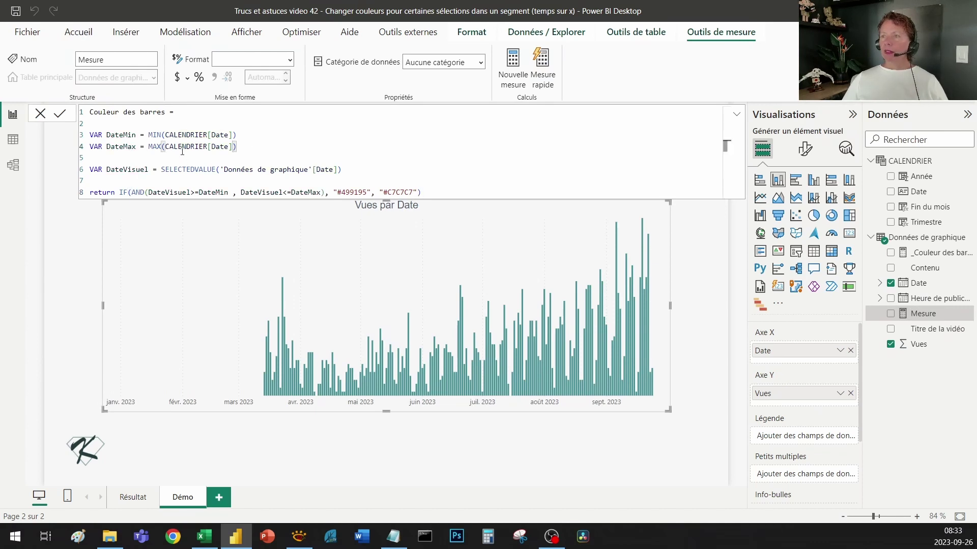
drag(108, 133, 247, 133)
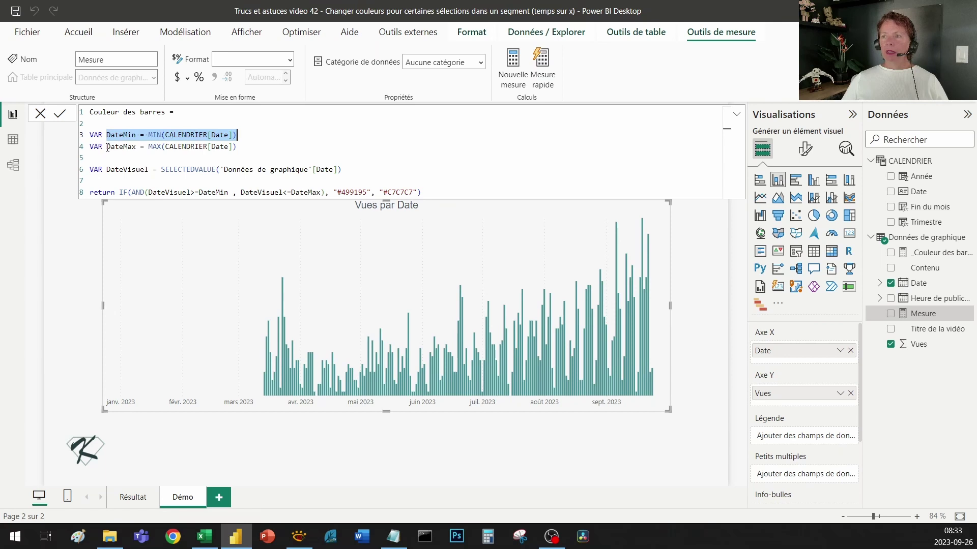
drag(107, 147, 242, 147)
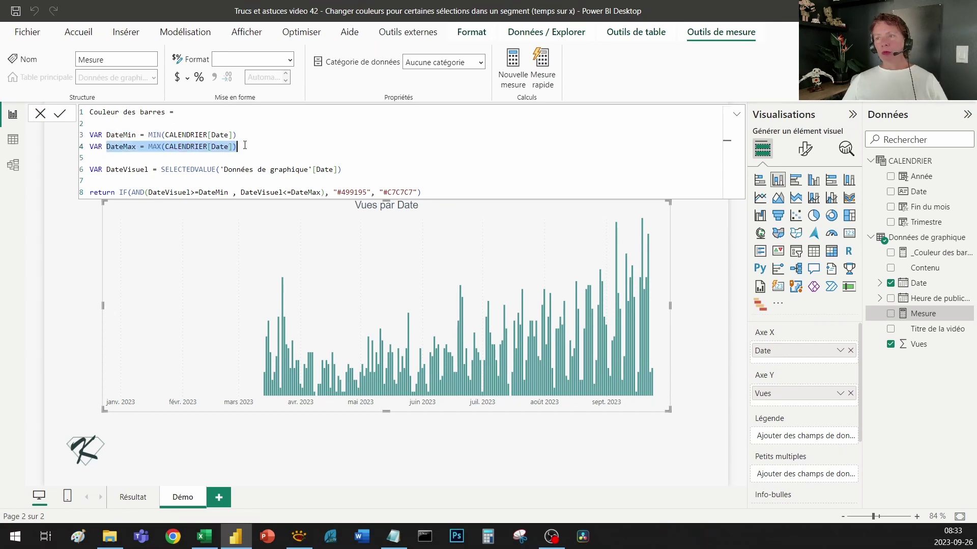
drag(237, 147, 128, 135)
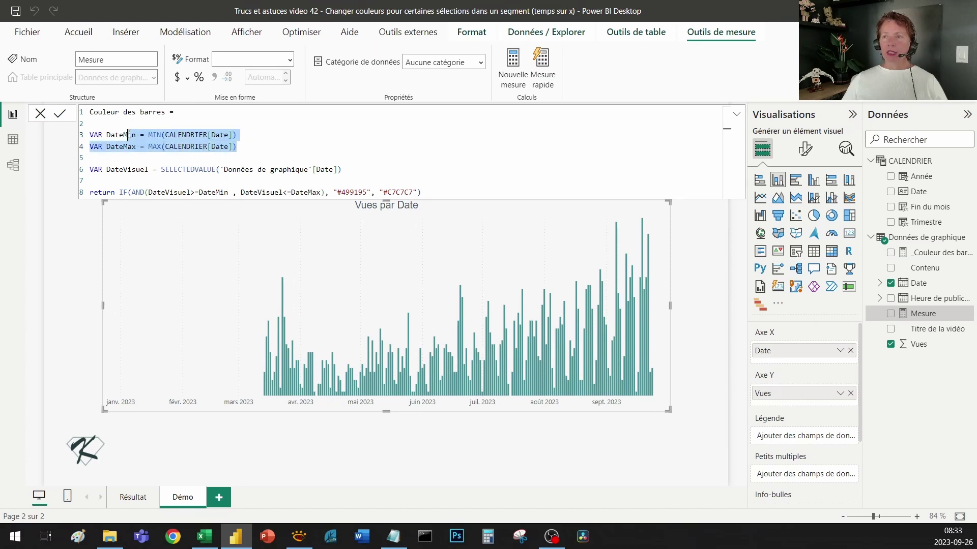
click(244, 146)
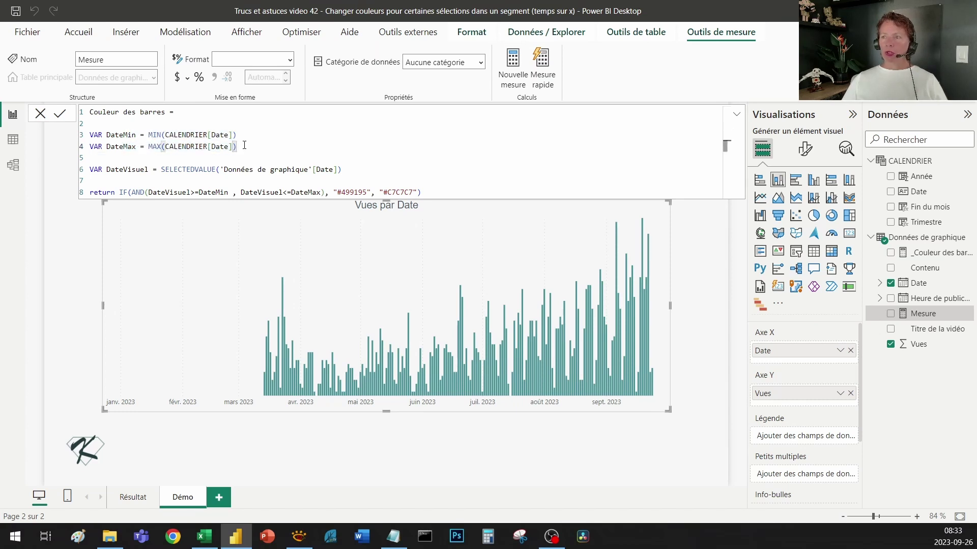
click(116, 170)
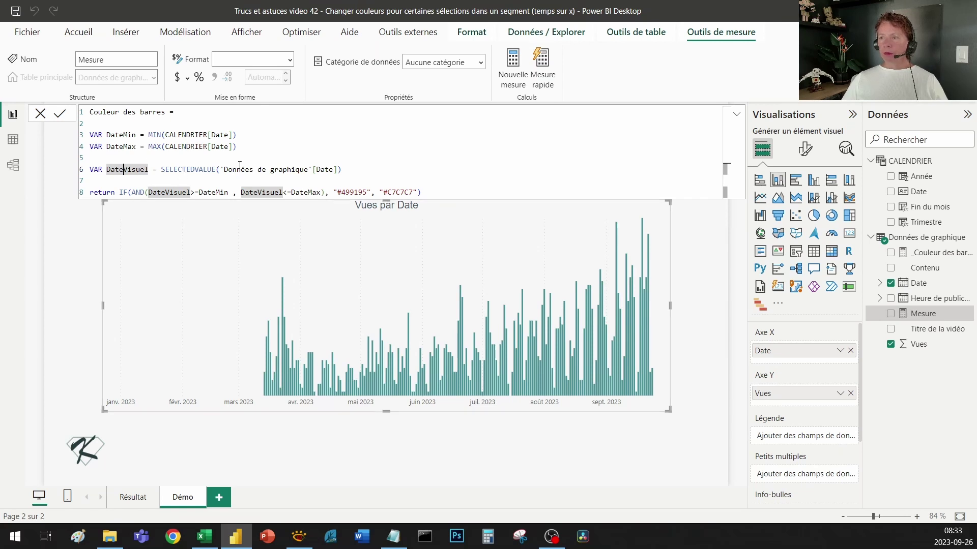
drag(160, 170, 353, 172)
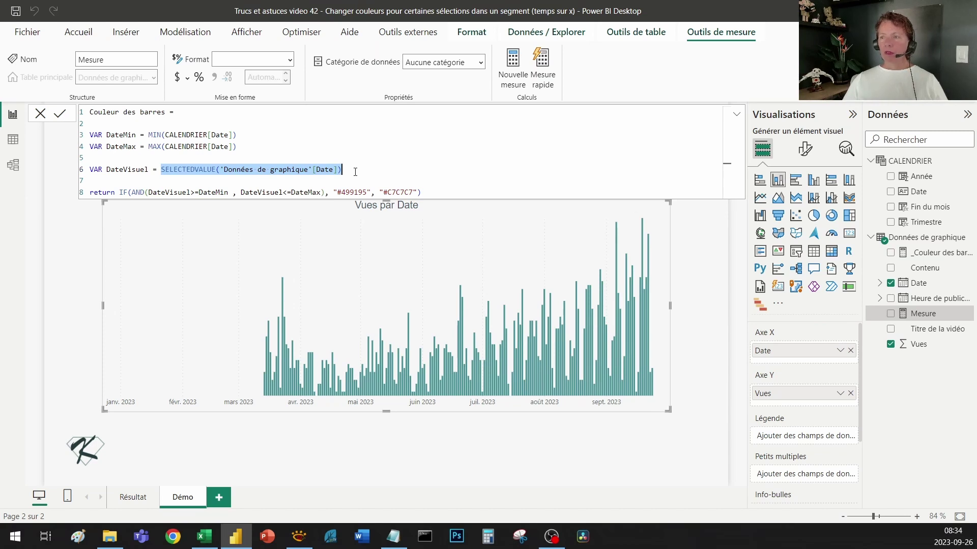
- Review the date condition and the two colour codes in the return expression, and commit the Couleur des barres measure
click(120, 189)
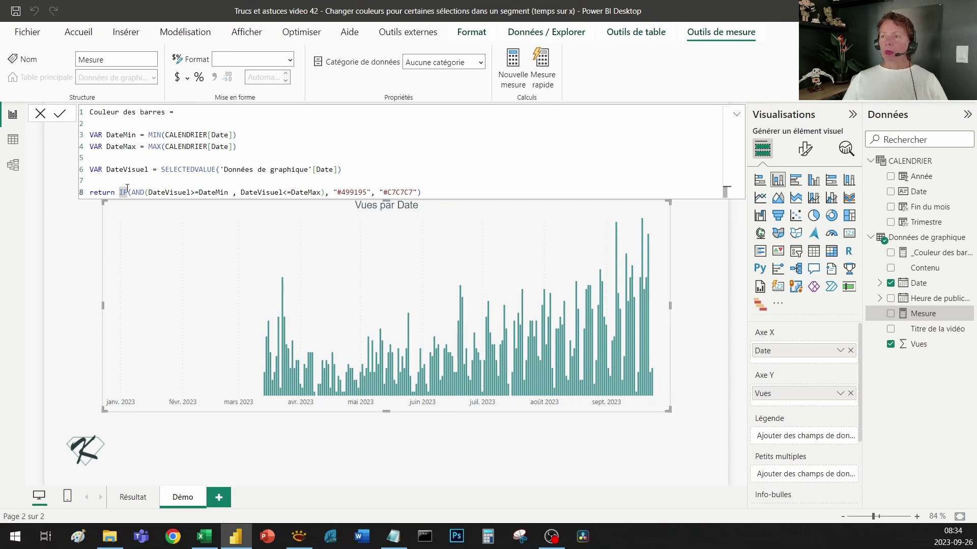
drag(148, 192, 195, 191)
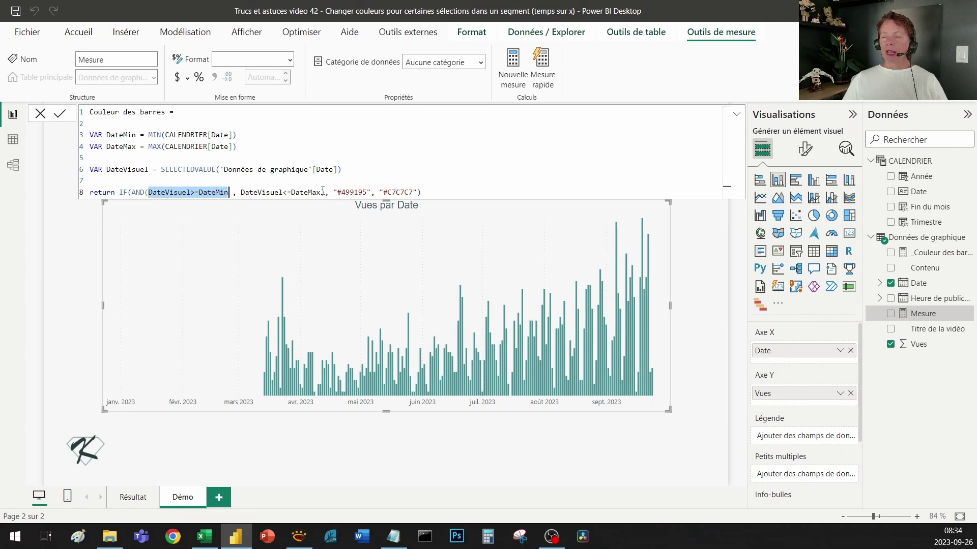
drag(324, 192, 132, 191)
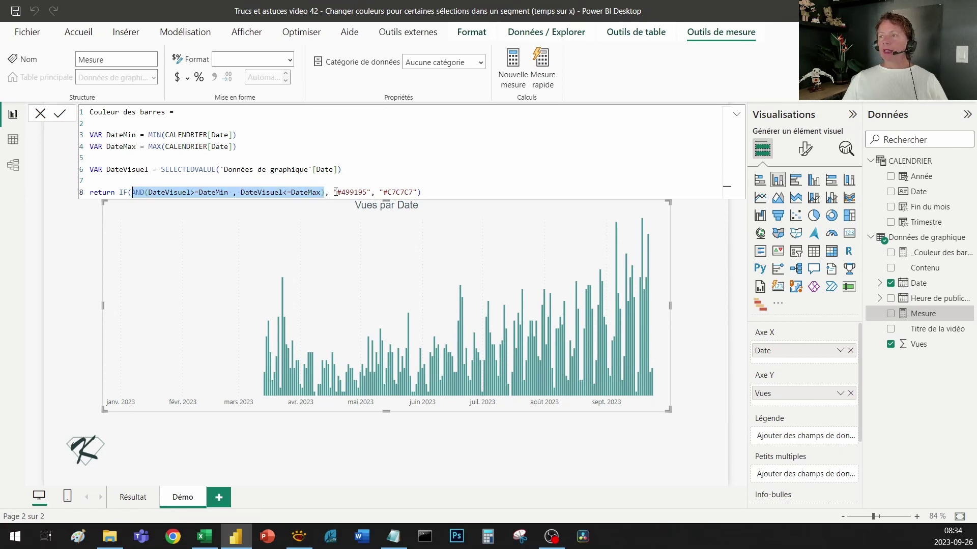
drag(335, 192, 415, 190)
click(436, 192)
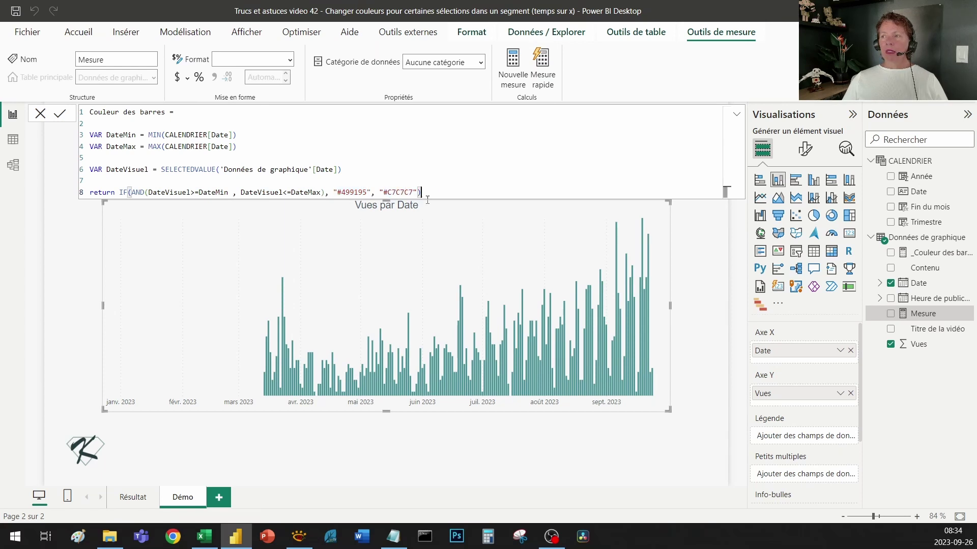
key(Return)
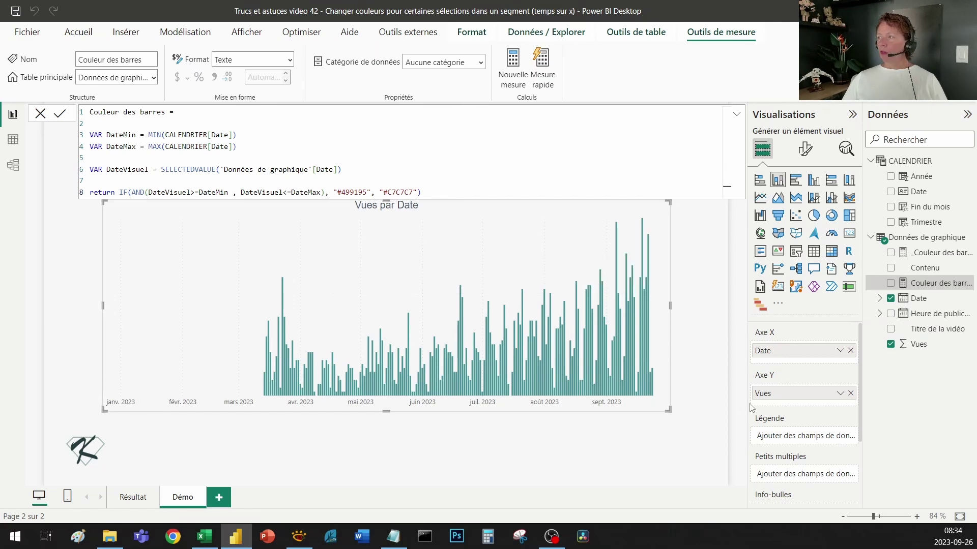
- Apply conditional formatting to the chart's default column colour, with the style Valeur du champ based on the Couleur des barres measure
click(805, 152)
click(792, 392)
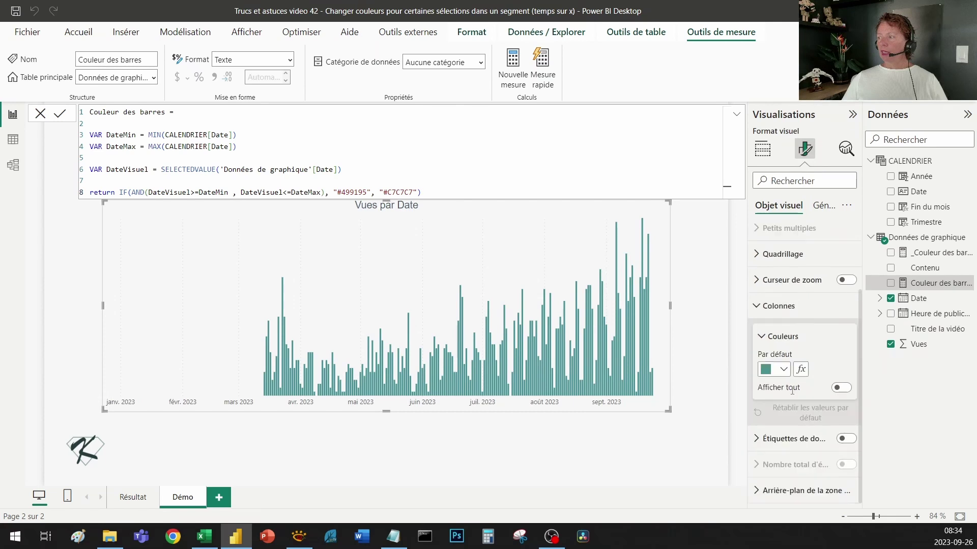
click(800, 369)
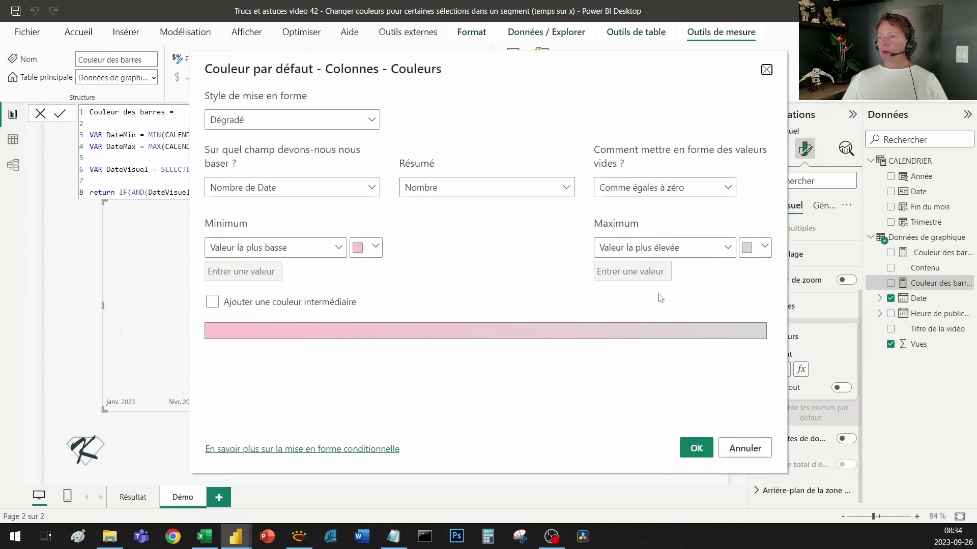
click(261, 122)
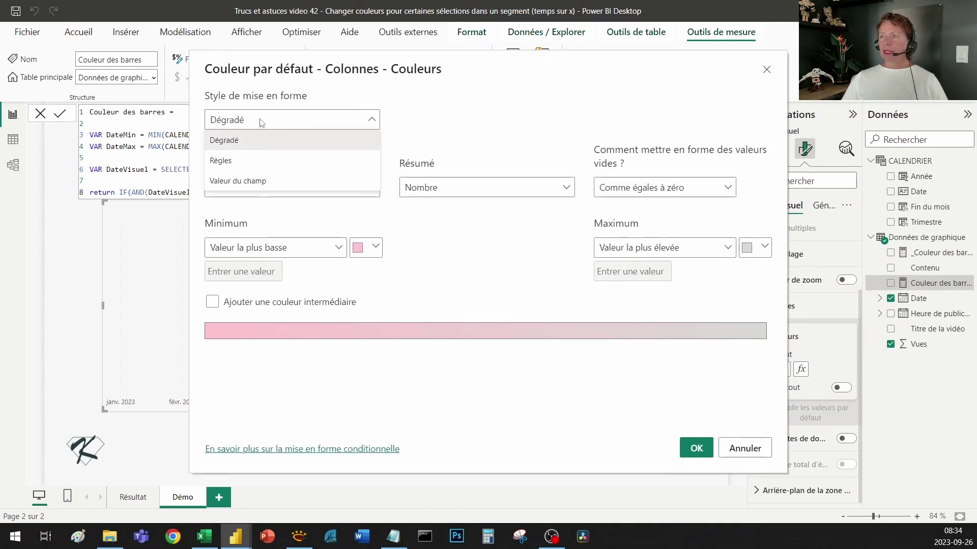
click(266, 181)
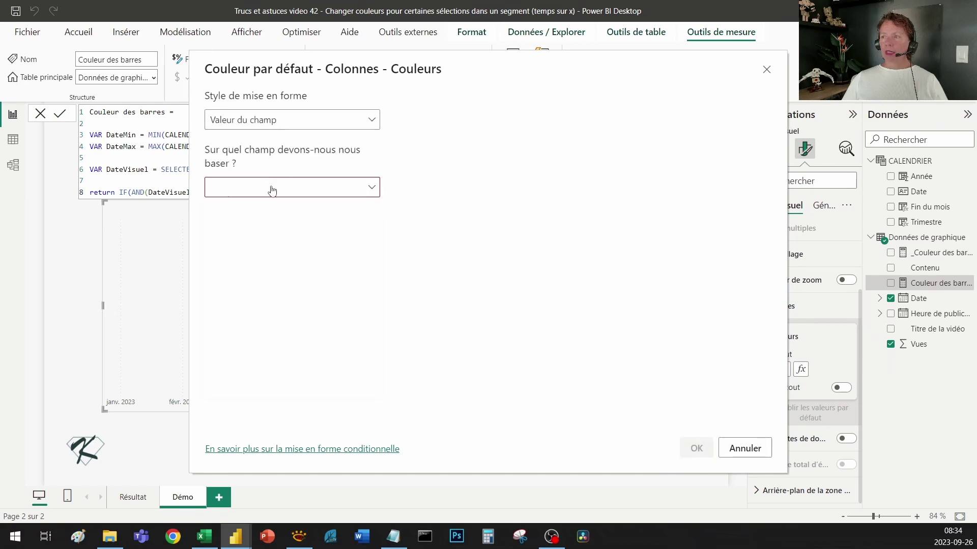
click(272, 188)
click(214, 247)
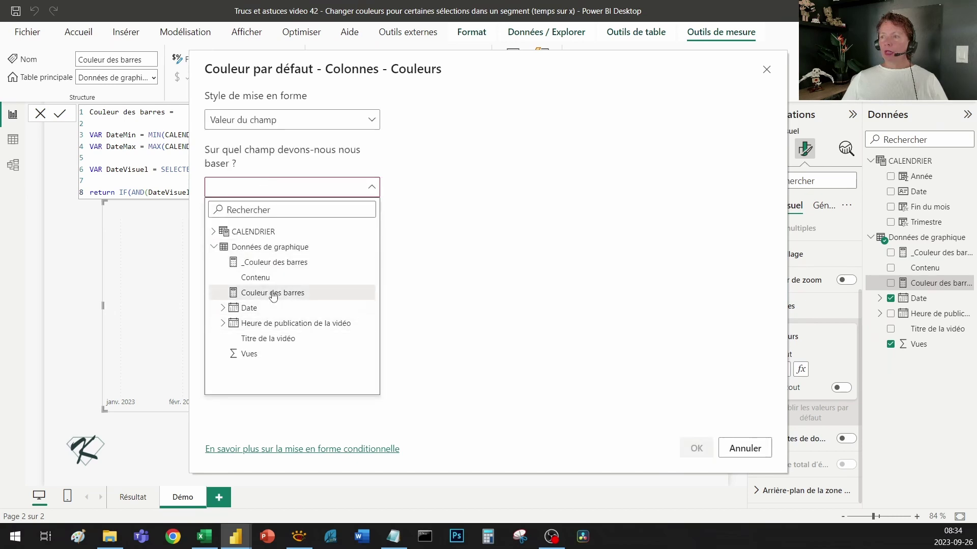
click(273, 294)
click(288, 123)
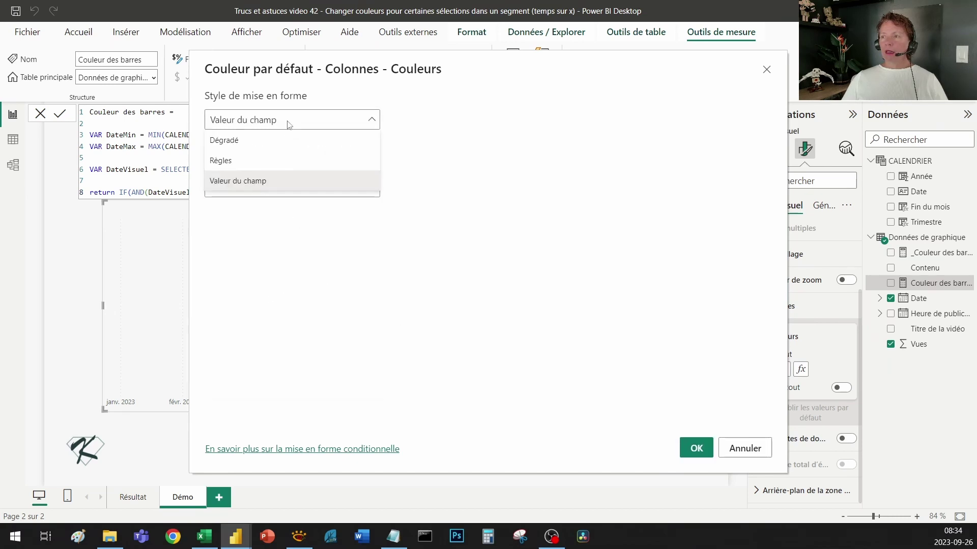
click(301, 125)
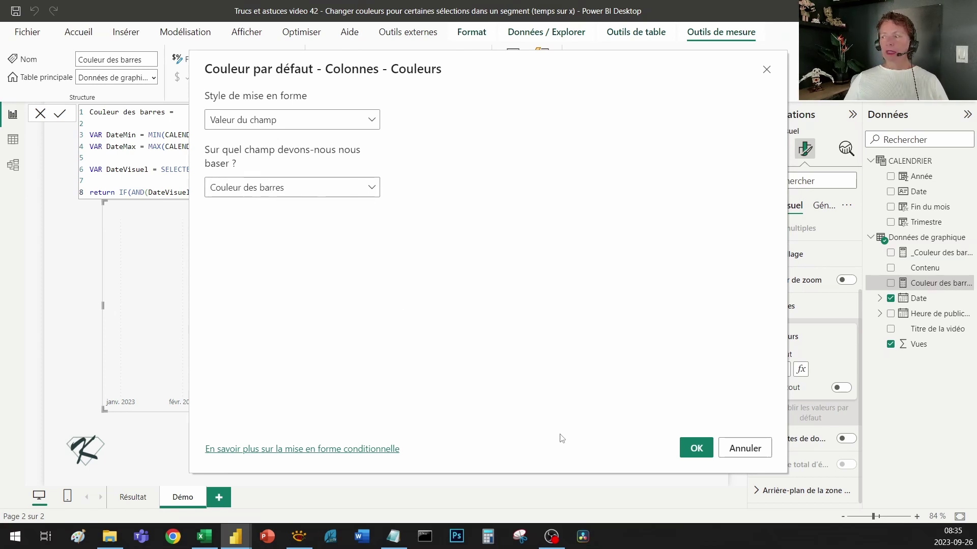
click(696, 448)
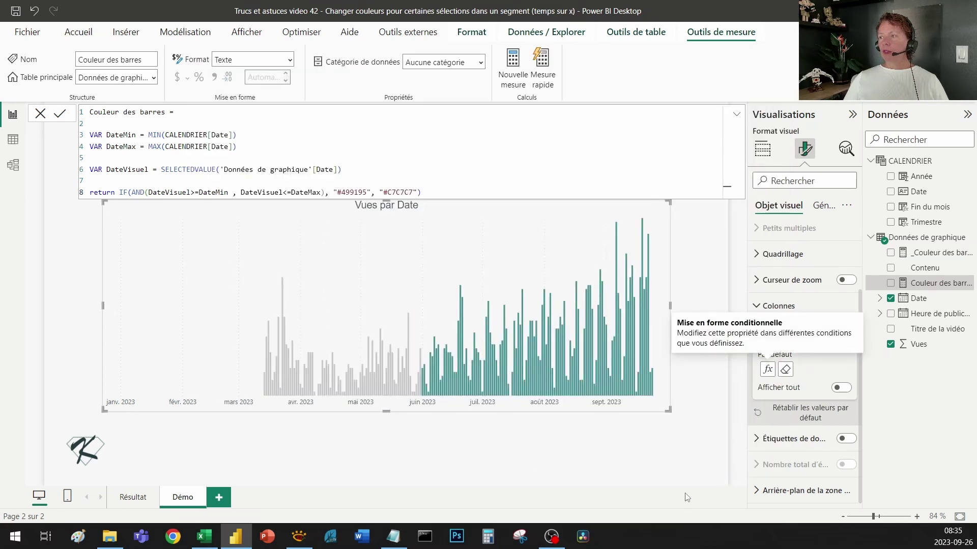
click(670, 426)
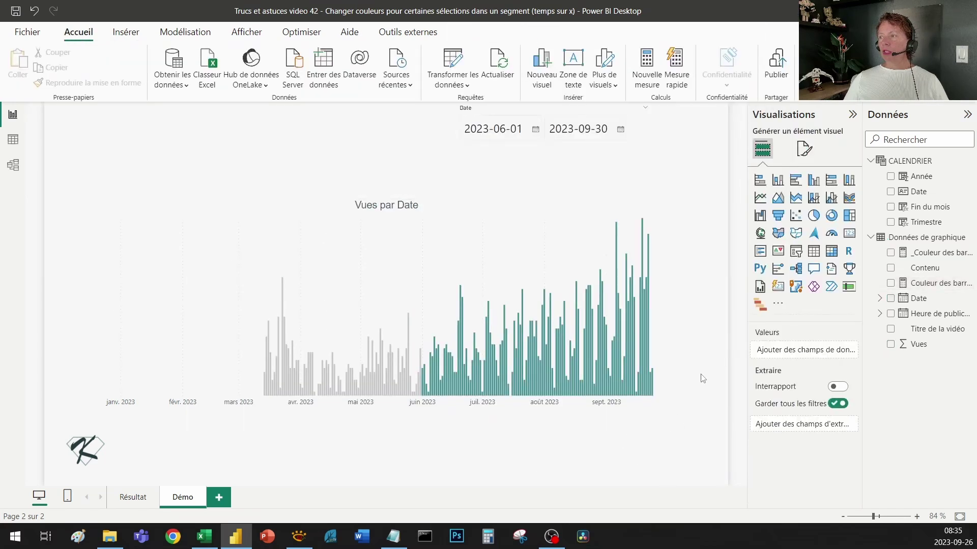
- Set the Date slicer's period to 2023-07-01 through 2023-08-31 to test the bar colours
click(534, 130)
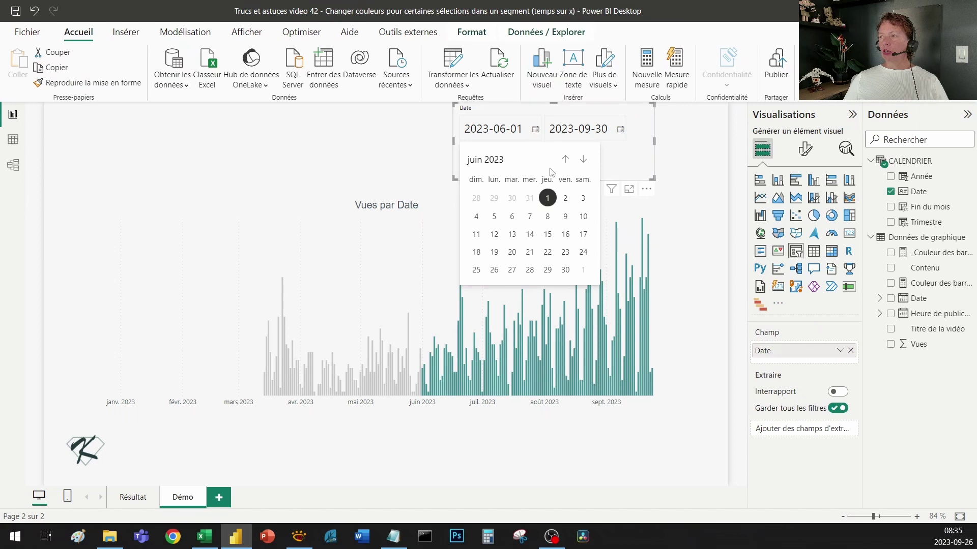
click(584, 161)
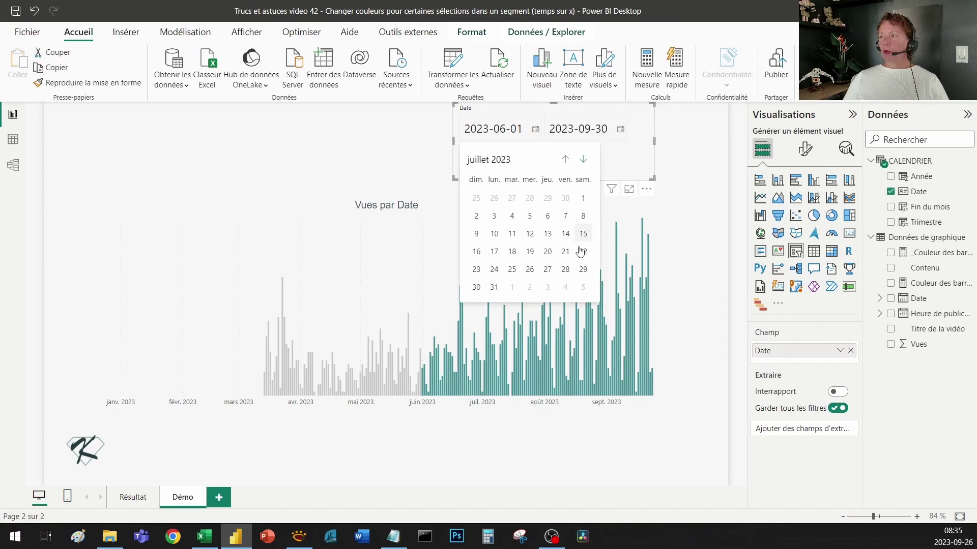
click(582, 198)
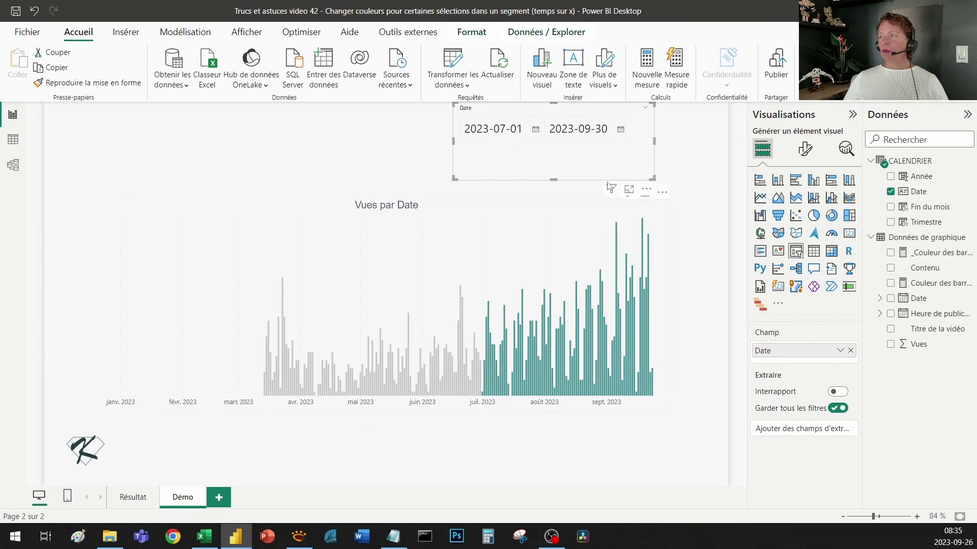
click(621, 130)
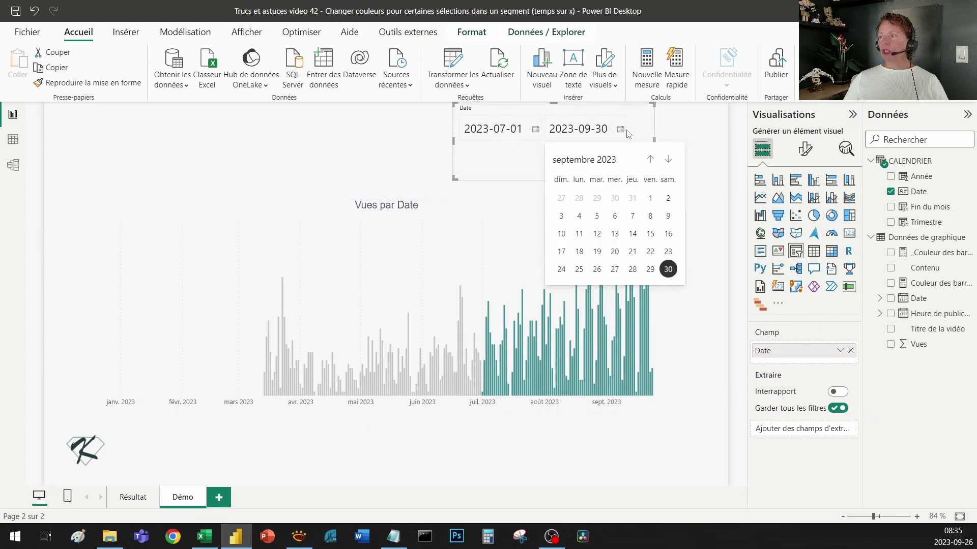
click(649, 162)
click(632, 269)
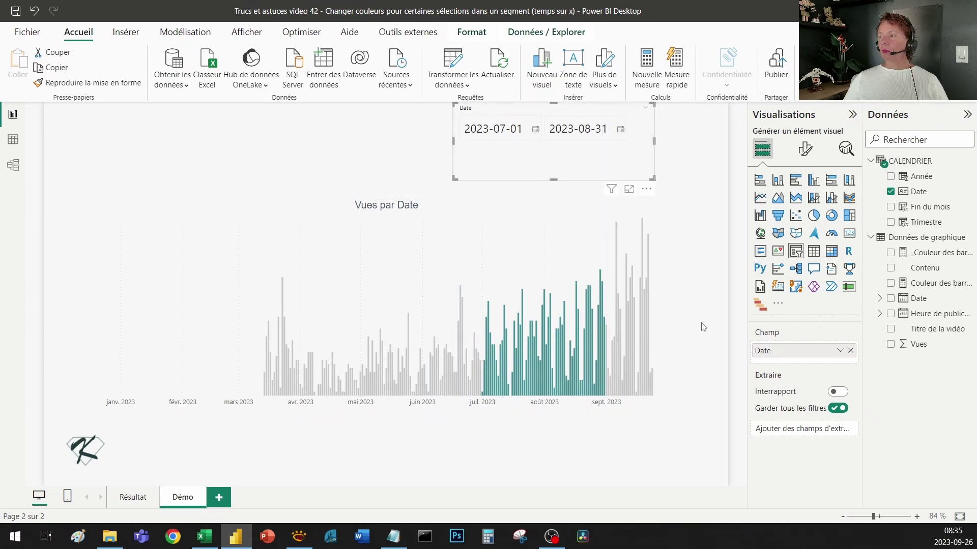
click(673, 431)
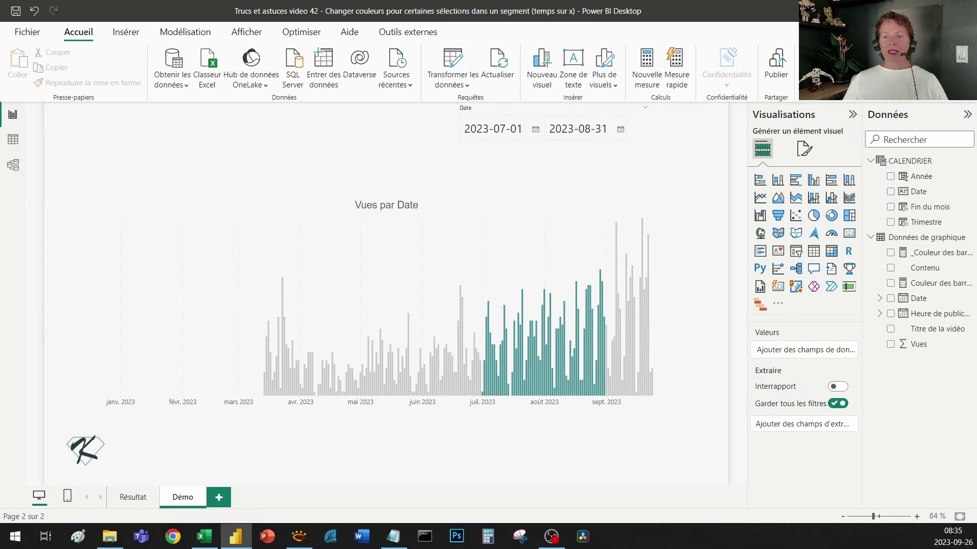